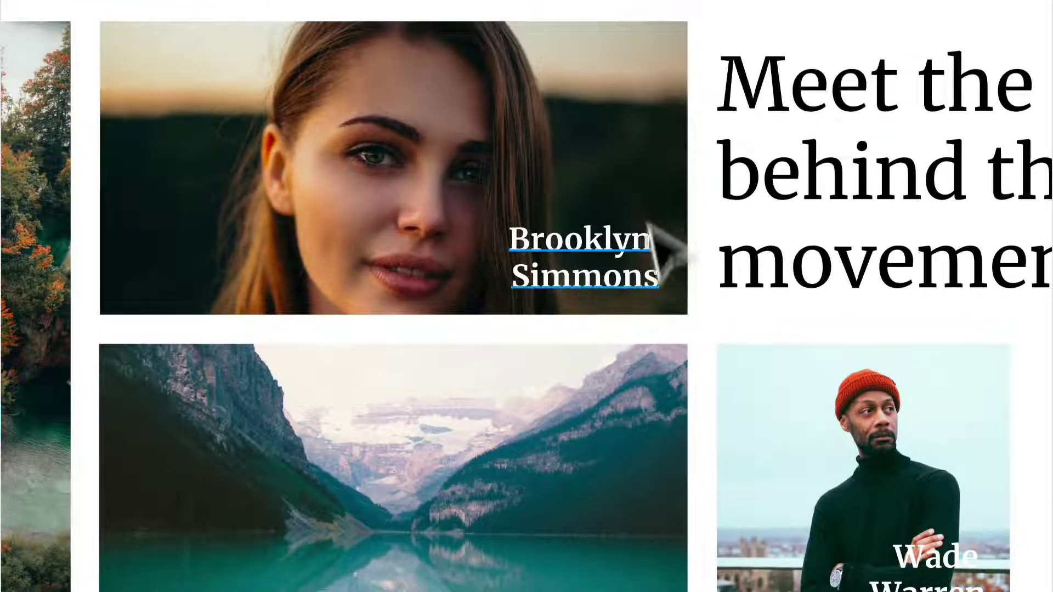
- Inspect the Brooklyn Simmons photo and the Wade Warren caption by selecting each in turn
left_click(552, 184)
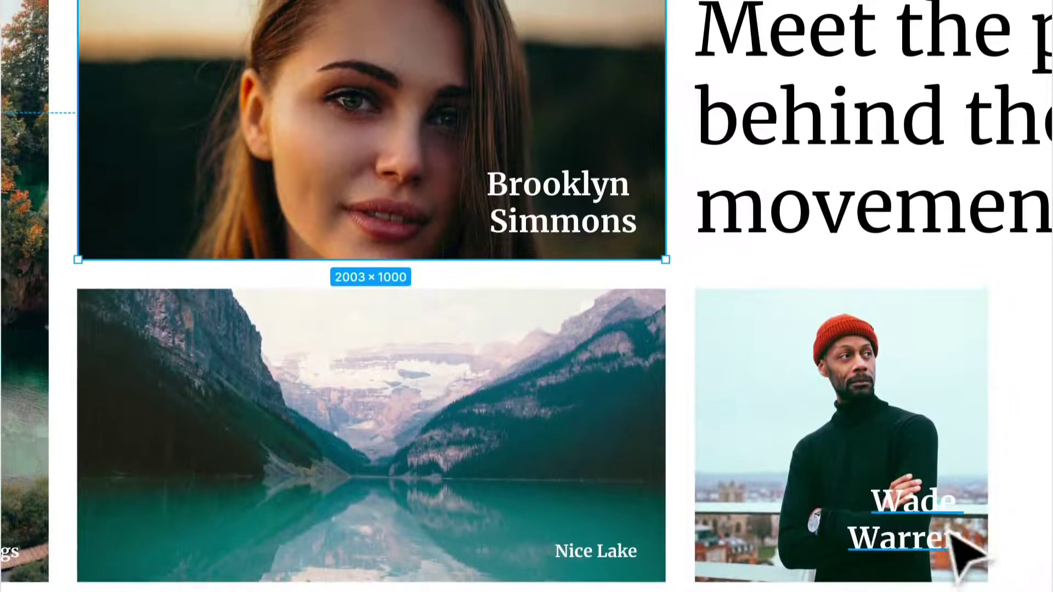
key("Escape")
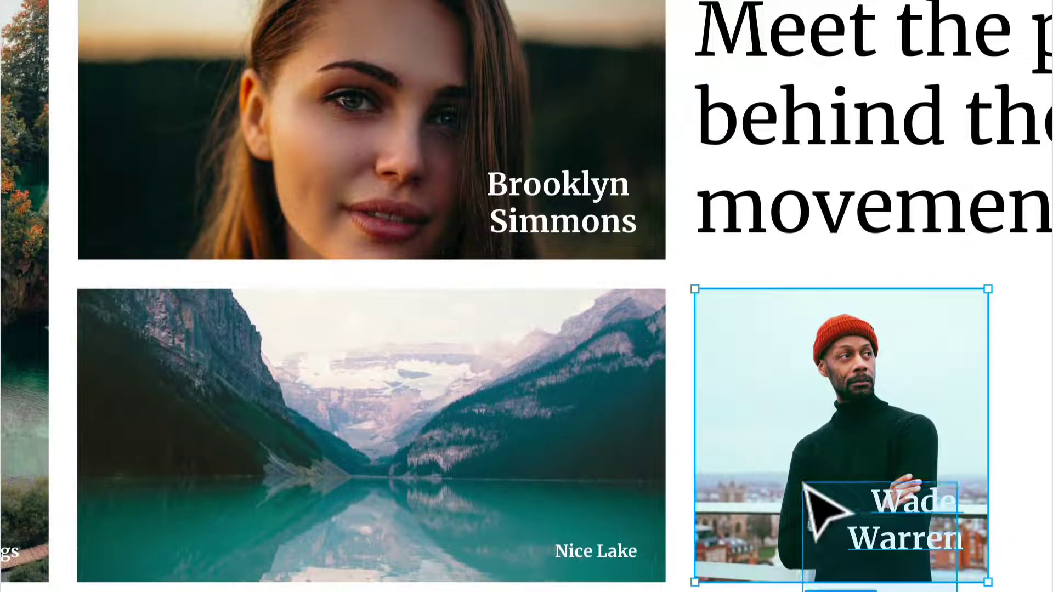
left_click(907, 502)
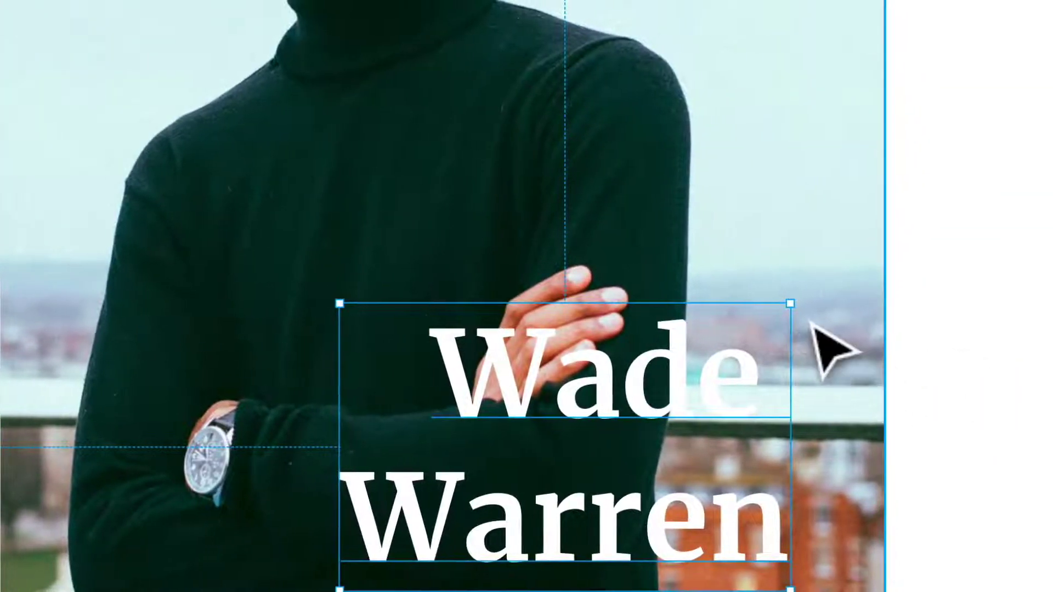
key("Escape")
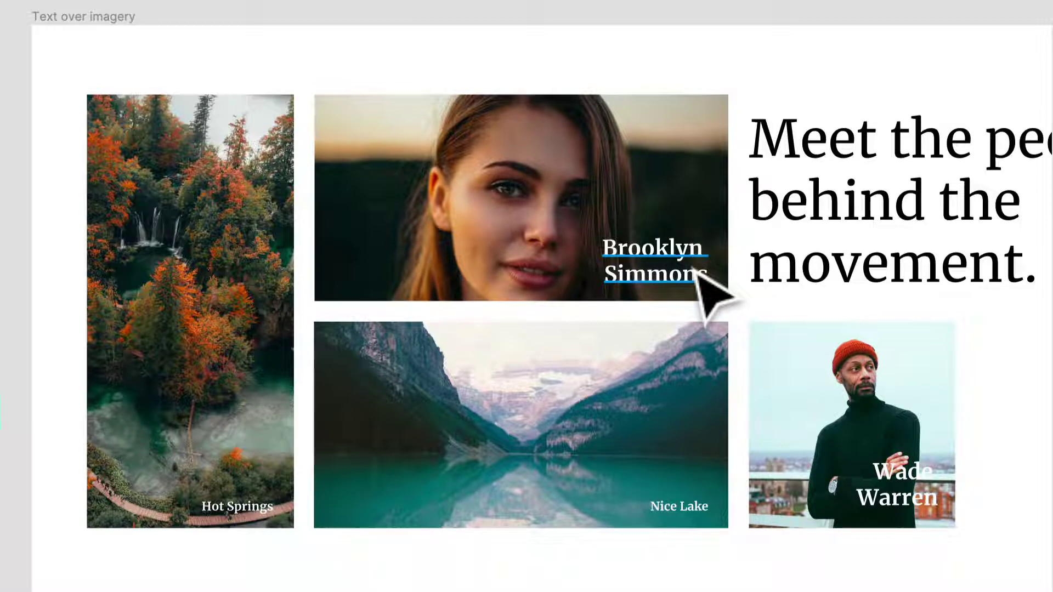
- Zoom to fit the whole collage, then select the Wade Warren photo
scroll(607, 294, "right", 10)
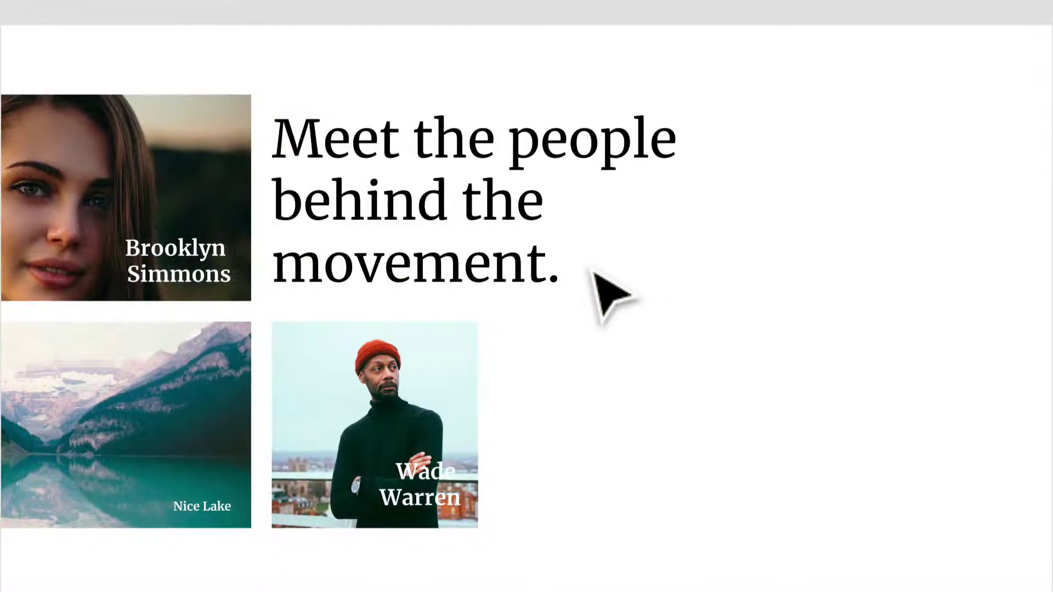
scroll(594, 294, "down", 5)
left_click_drag(721, 419, 940, 296)
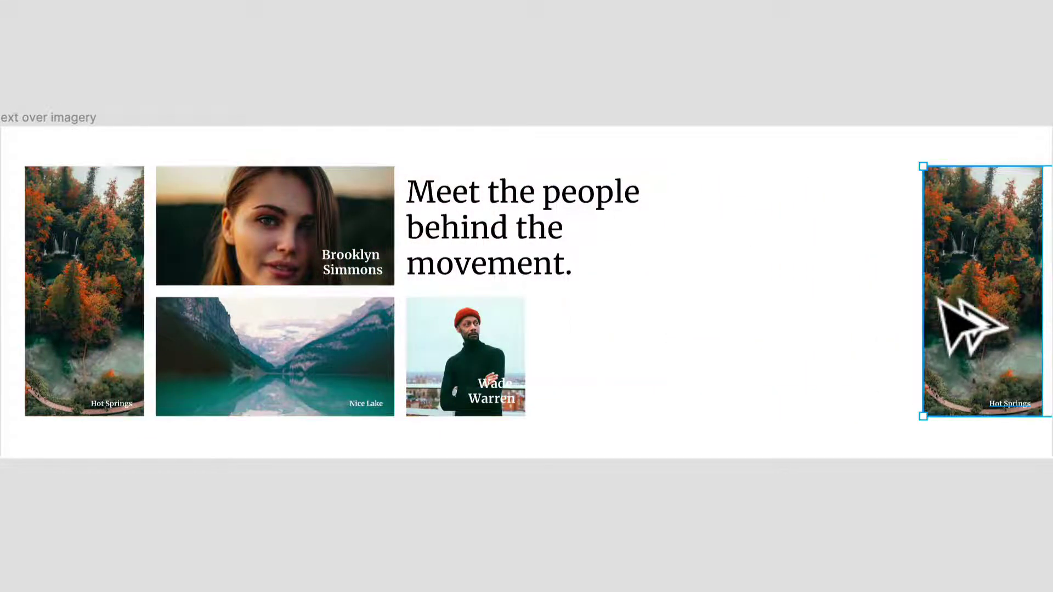
key("shift+2")
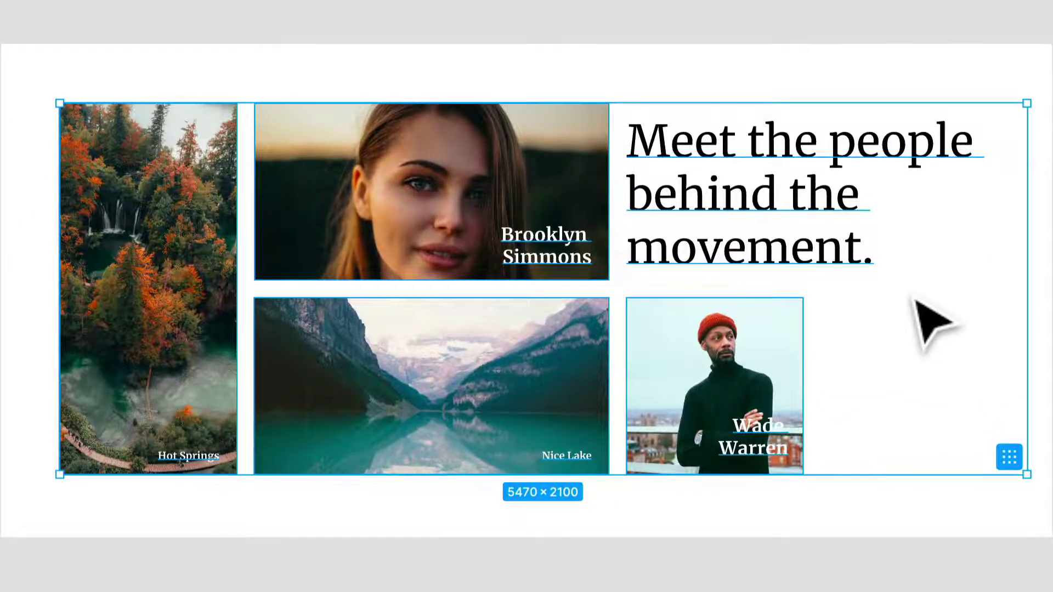
left_click(537, 520)
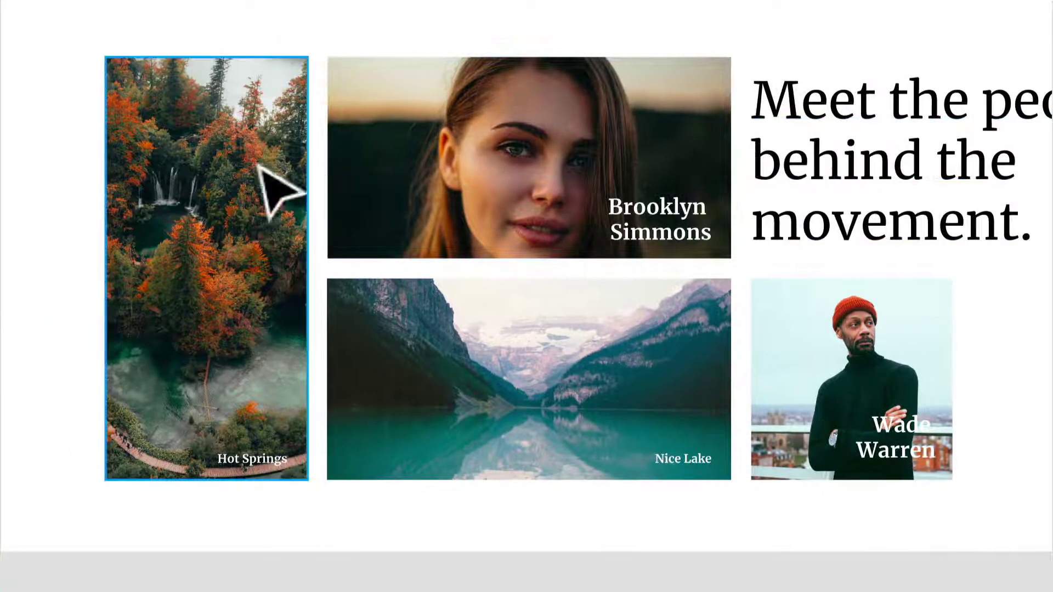
left_click(256, 169)
left_click(839, 351)
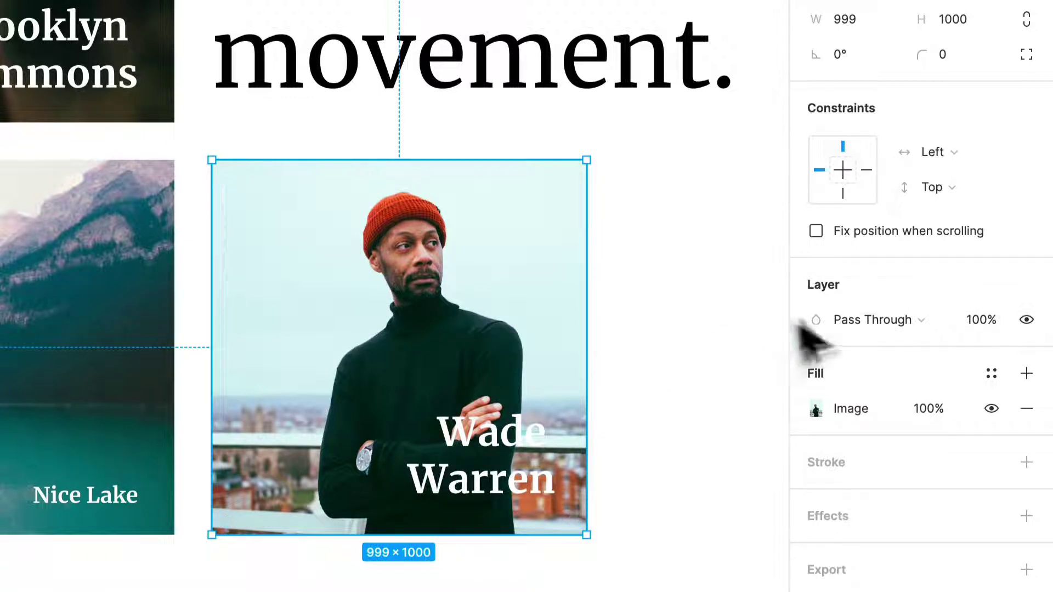
- Add a linear gradient fill over the Wade Warren photo and align it vertically
left_click(1026, 374)
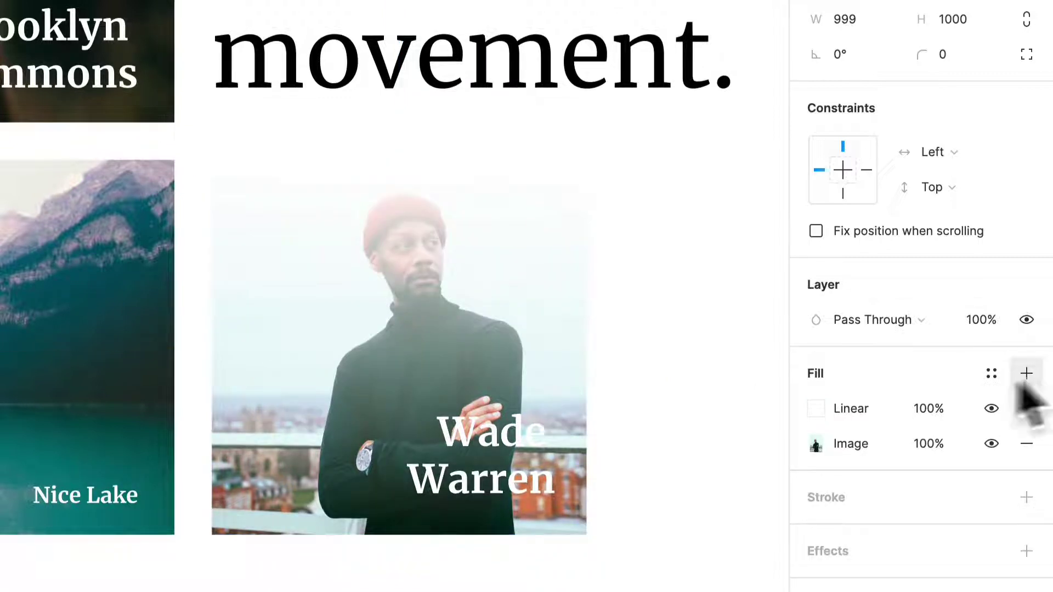
left_click(817, 409)
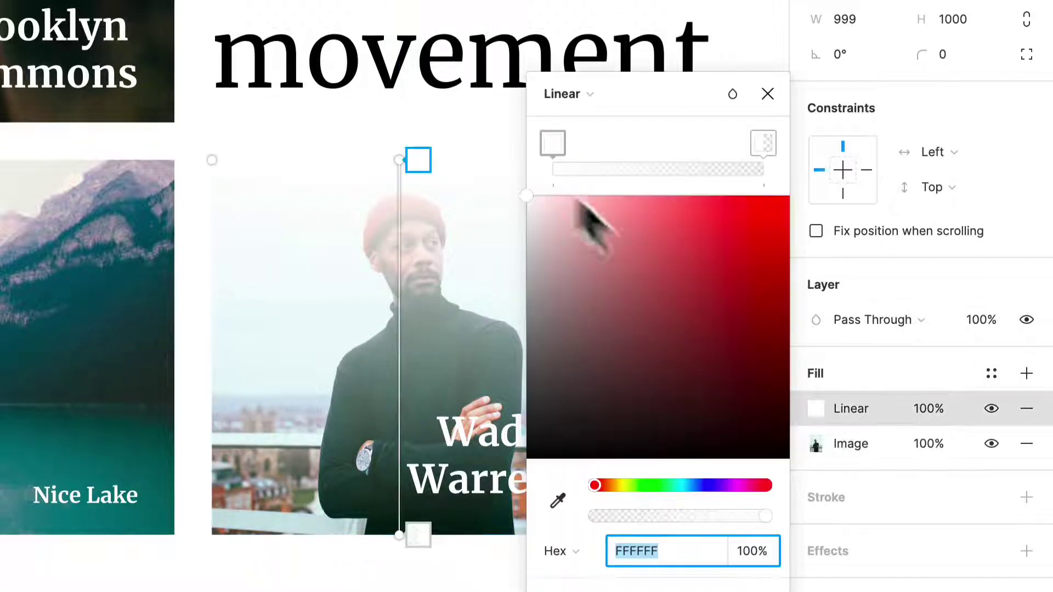
left_click_drag(418, 167, 461, 150)
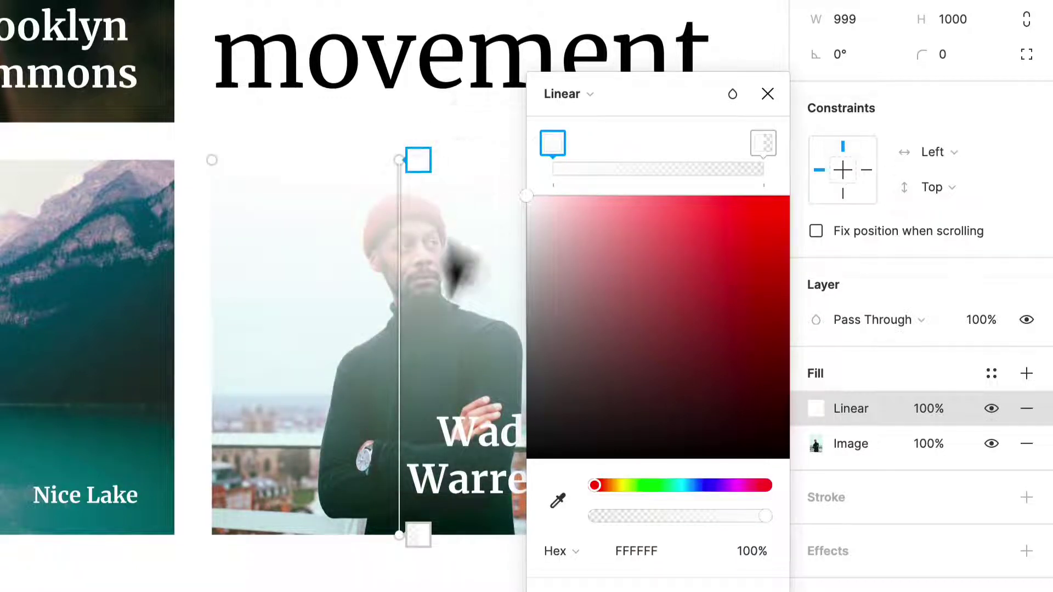
left_click_drag(399, 530, 354, 501)
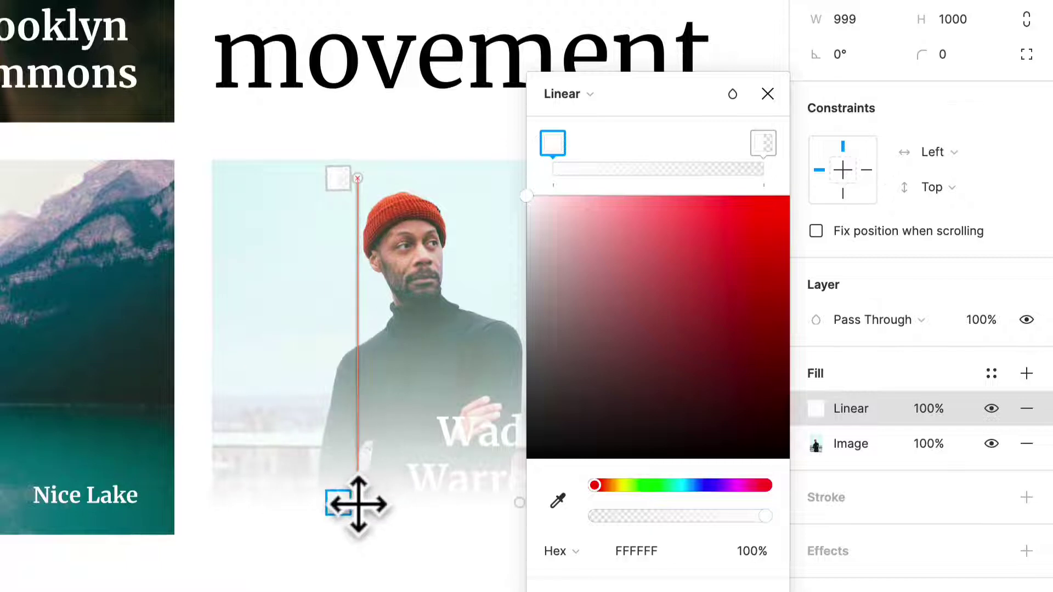
left_click_drag(360, 169, 357, 159)
- Make the bottom gradient stop dark and the top stop 000000 at 0% opacity
left_click(575, 399)
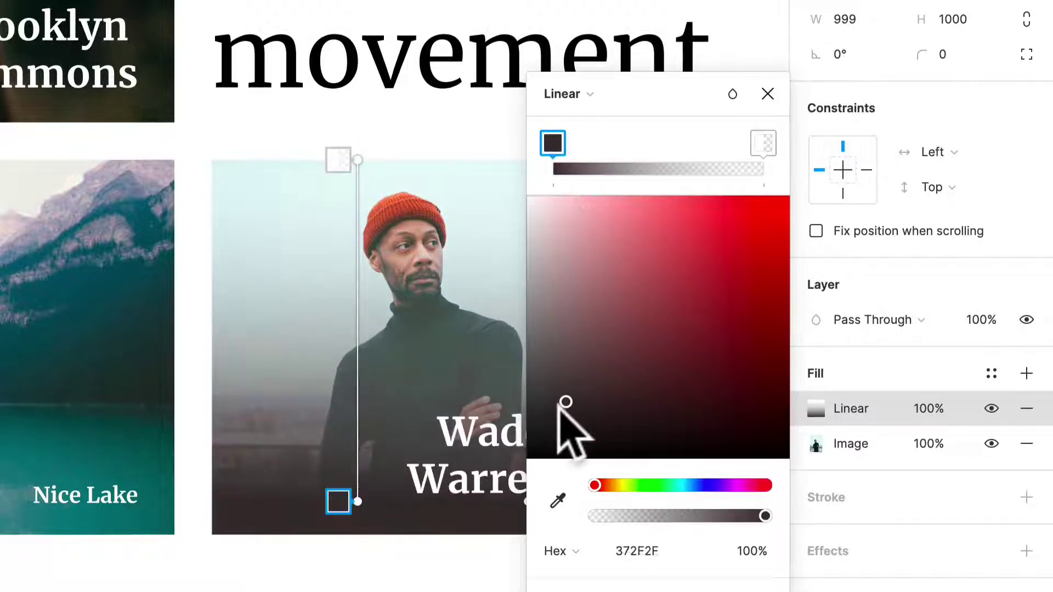
mouse_move(531, 419)
left_mouse_down()
mouse_move(513, 370)
mouse_move(493, 406)
mouse_move(522, 412)
left_mouse_up()
left_click(763, 144)
left_click_drag(614, 236, 422, 549)
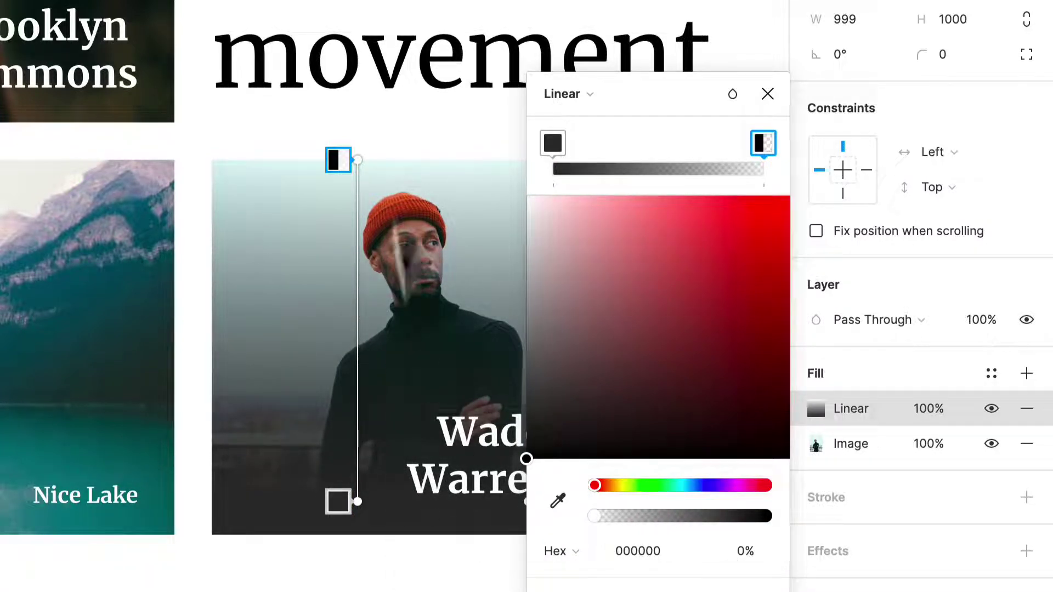
scroll(341, 470, "right", 3)
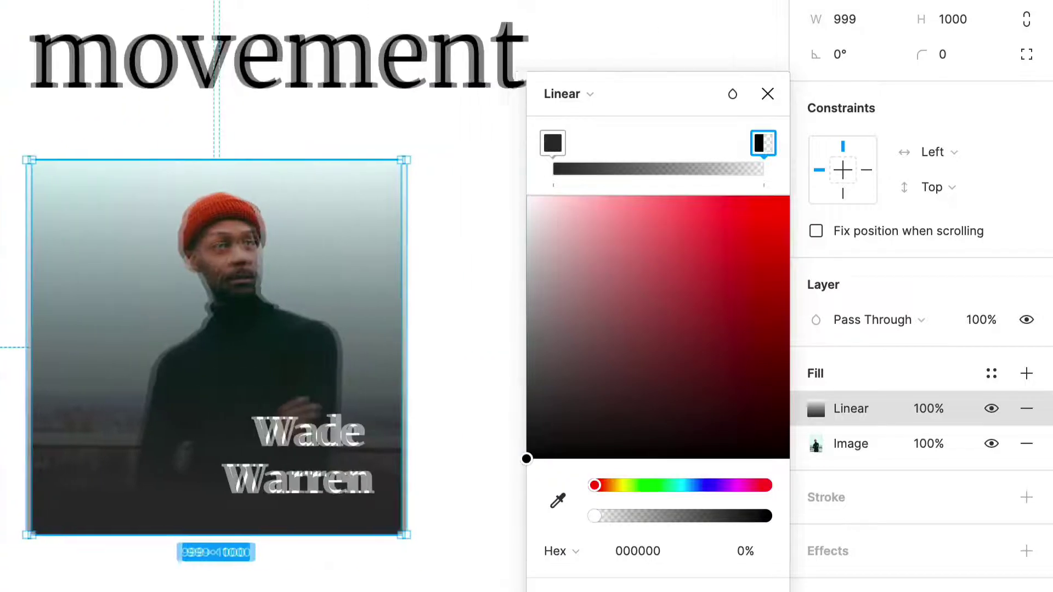
scroll(340, 470, "down", 3)
scroll(422, 505, "right", 3)
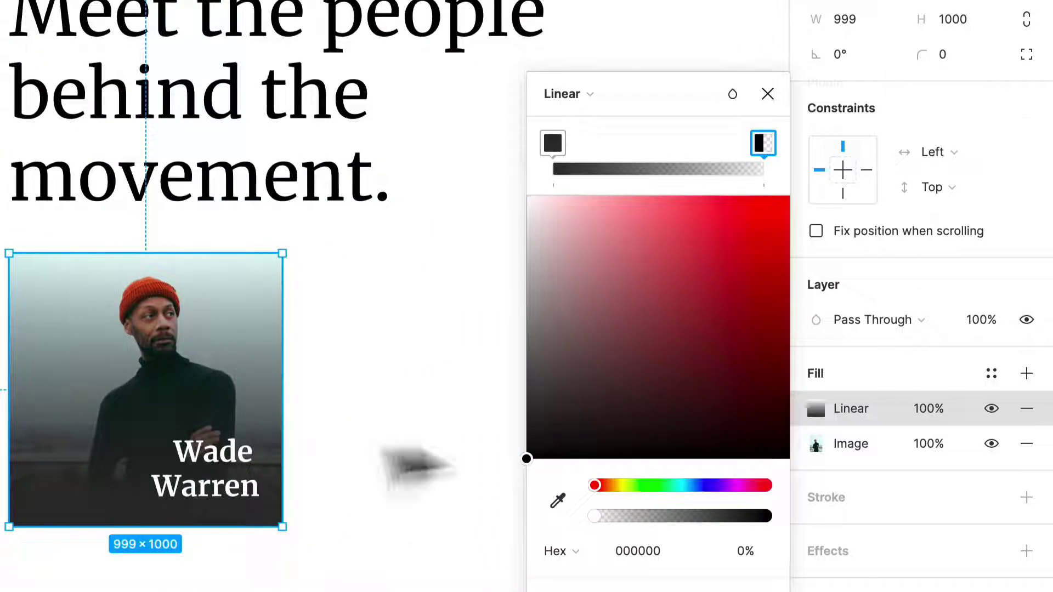
left_click(488, 444)
left_click(115, 412)
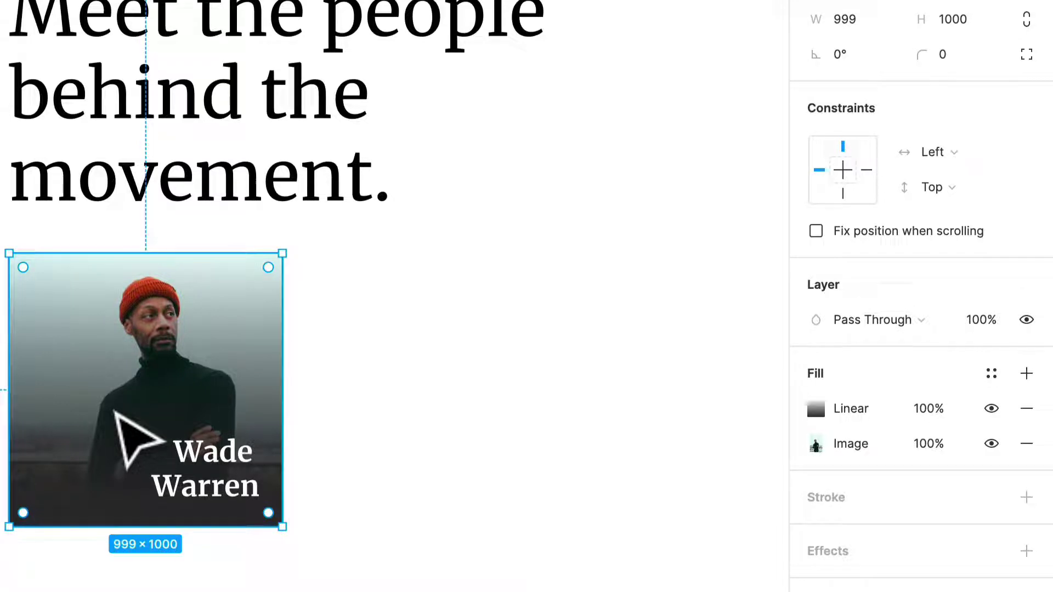
- Lower the Wade Warren gradient's dark stop to 53% opacity and set its end at the photo's top edge
scroll(116, 412, "left", 4)
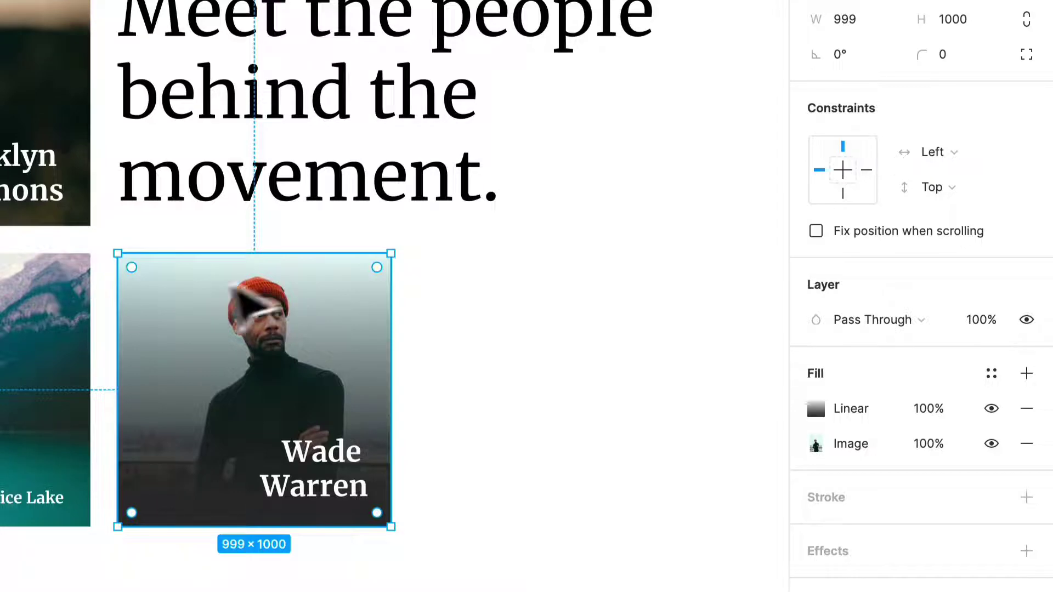
left_click(815, 410)
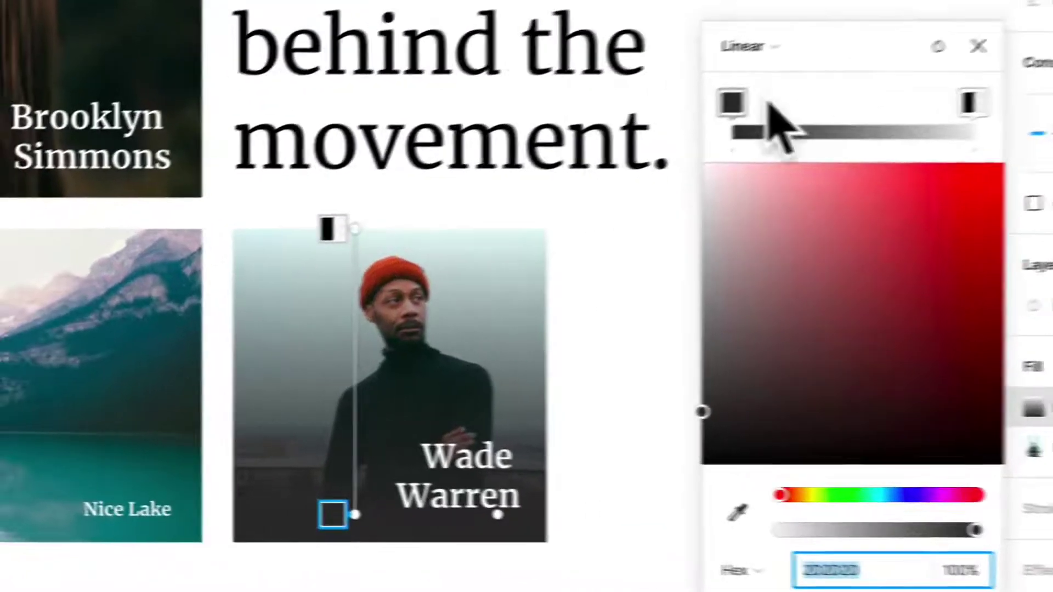
left_click(552, 144)
left_click_drag(1023, 534, 949, 539)
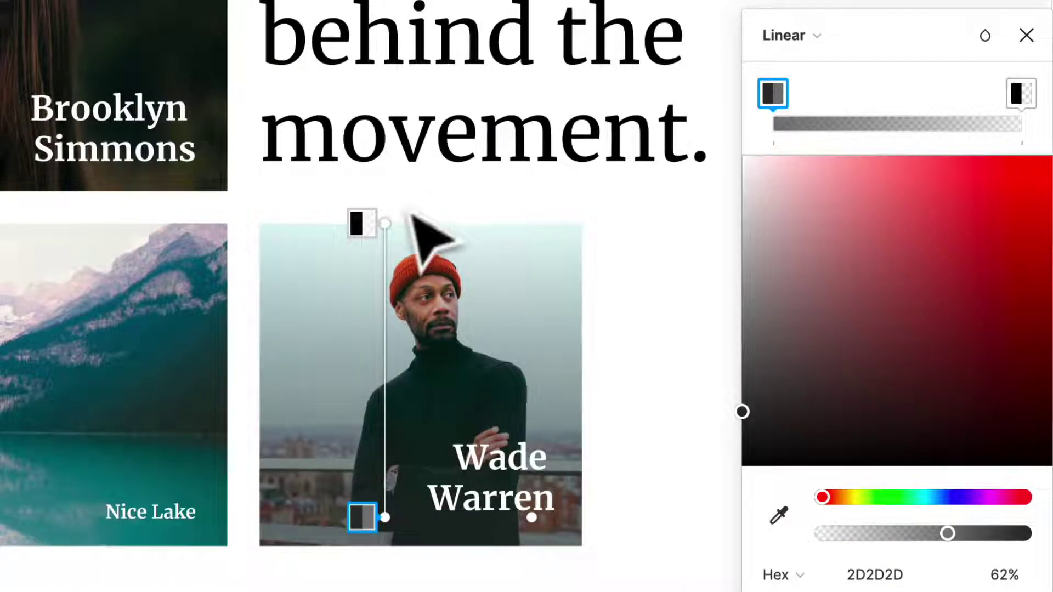
mouse_move(384, 227)
left_mouse_down()
mouse_move(381, 278)
mouse_move(386, 223)
left_mouse_up()
mouse_move(949, 534)
left_mouse_down()
mouse_move(898, 534)
mouse_move(943, 534)
left_mouse_up()
key("Escape")
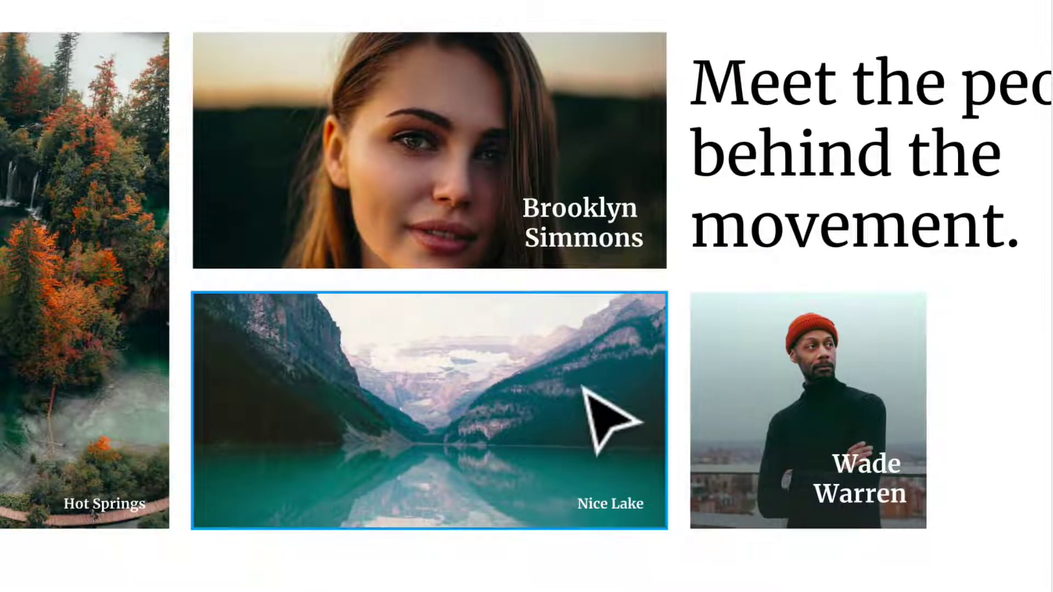
- Select the Hot Springs photo on the canvas
left_click(109, 516)
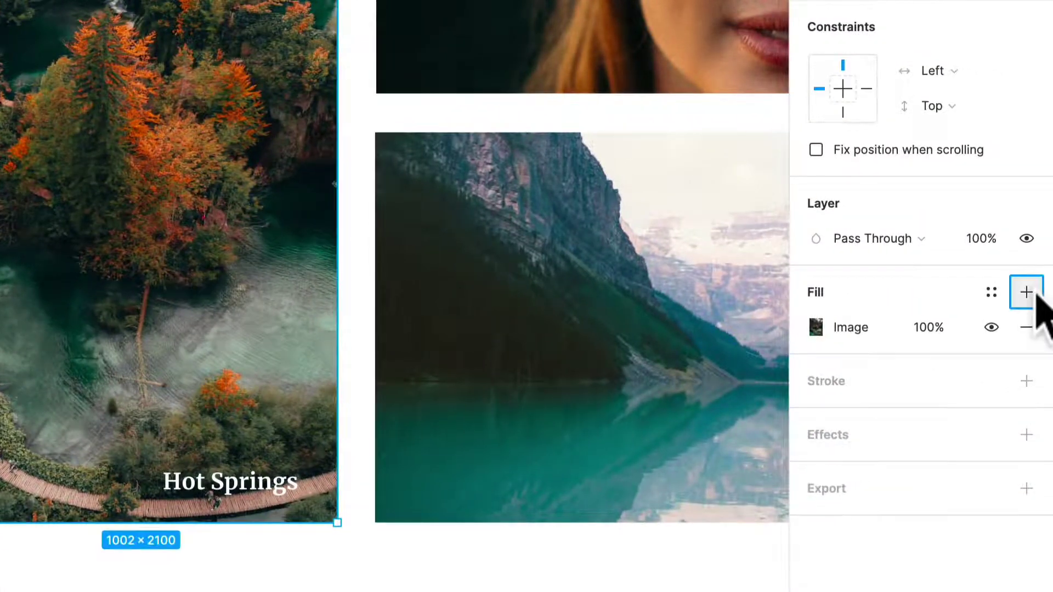
- Add a linear gradient fill with both stops 000000, top at 0% and bottom at 100%
left_click(1033, 299)
left_click(817, 327)
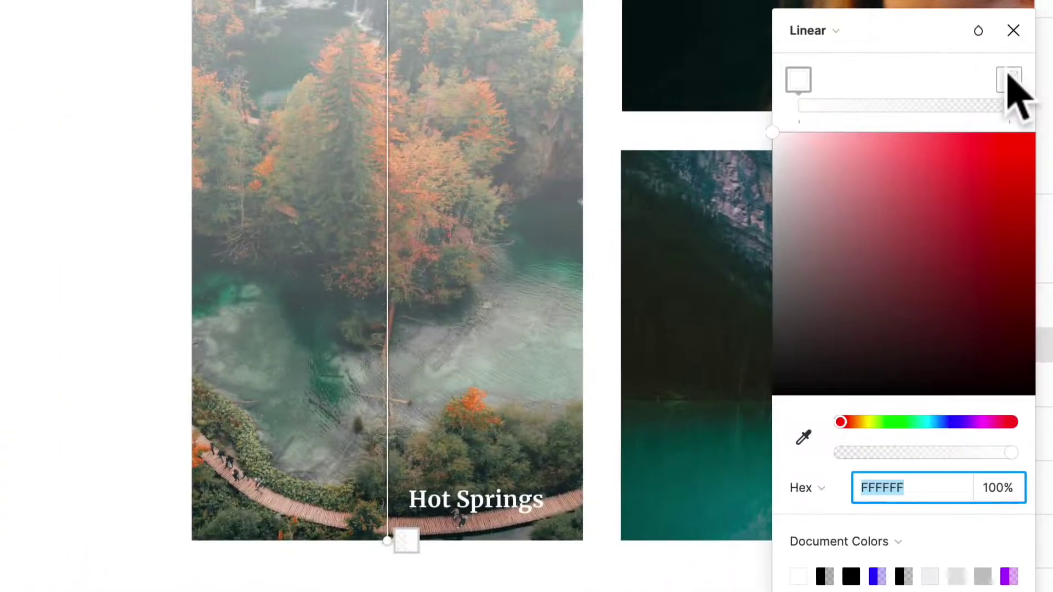
left_click(1009, 79)
left_click_drag(881, 453, 1012, 453)
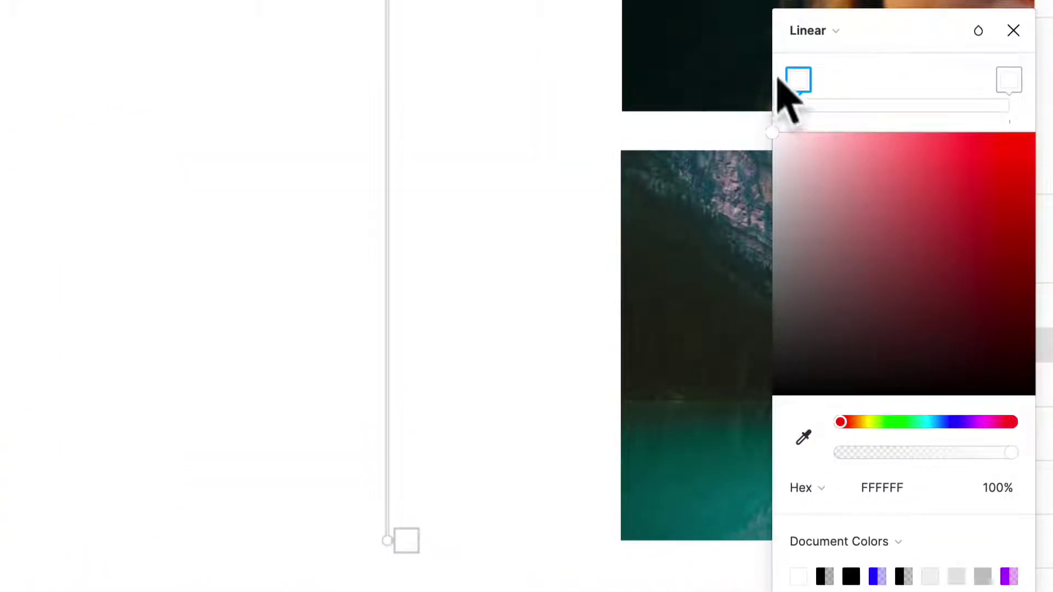
left_click_drag(1005, 460, 728, 477)
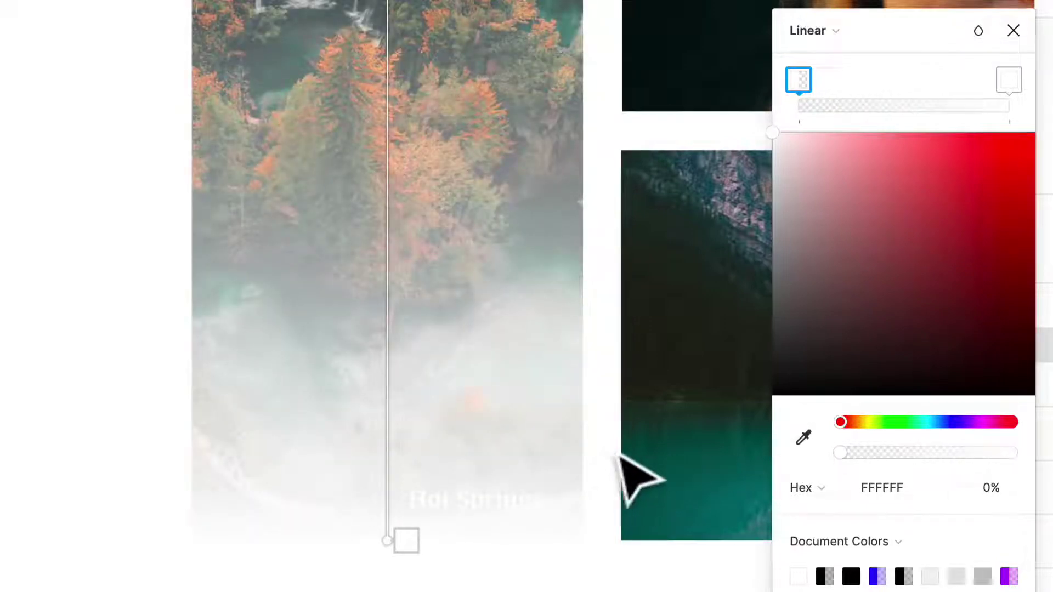
left_click_drag(952, 301, 614, 482)
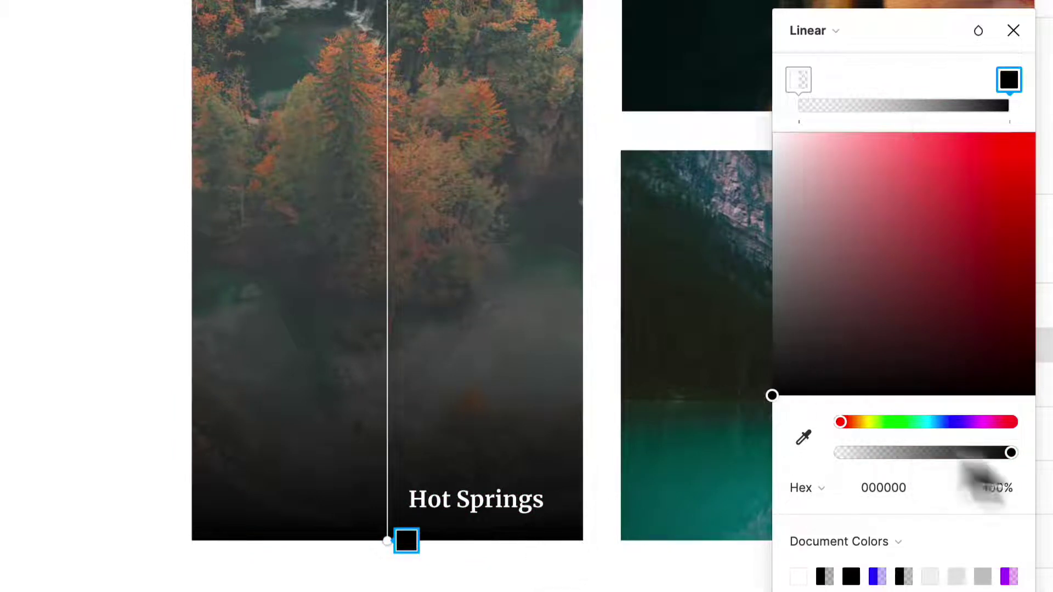
left_click(798, 80)
left_click_drag(785, 141, 682, 482)
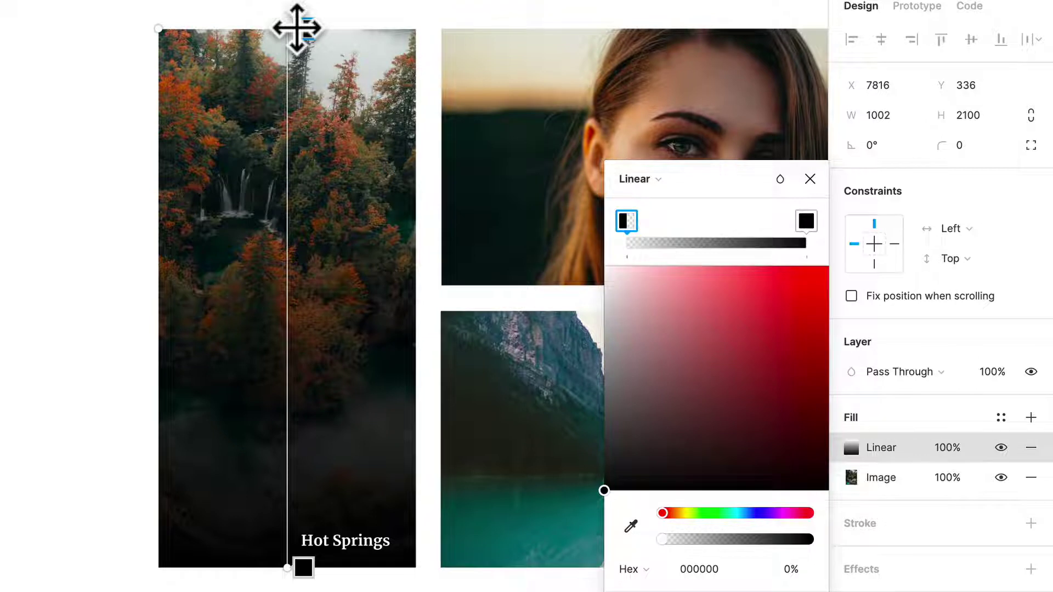
- Replace the old top gradient stop and slide the transparent stop partway down the photo
left_click(669, 243)
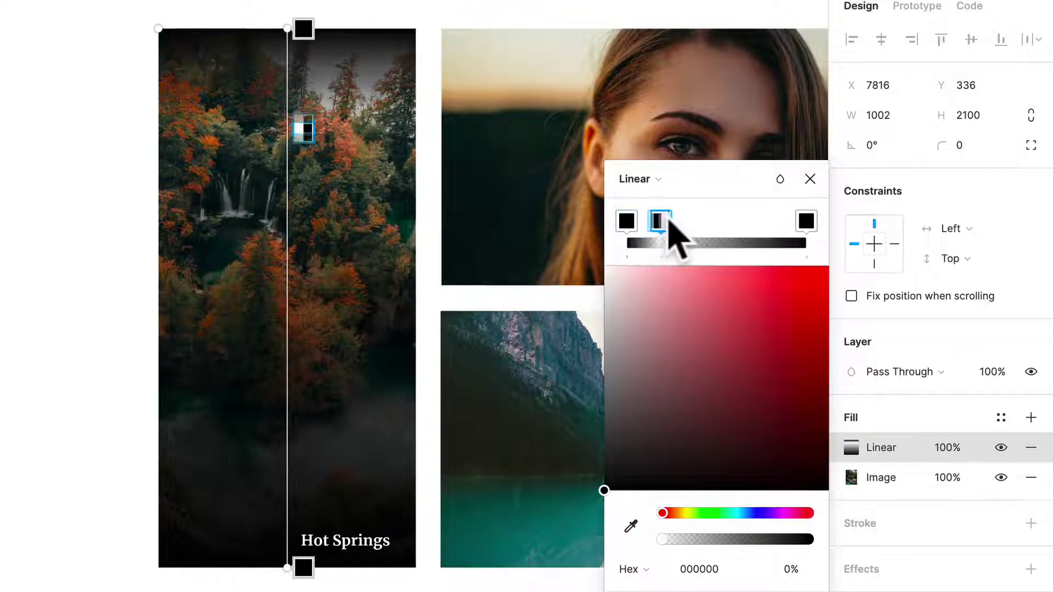
left_click(626, 221)
key("Delete")
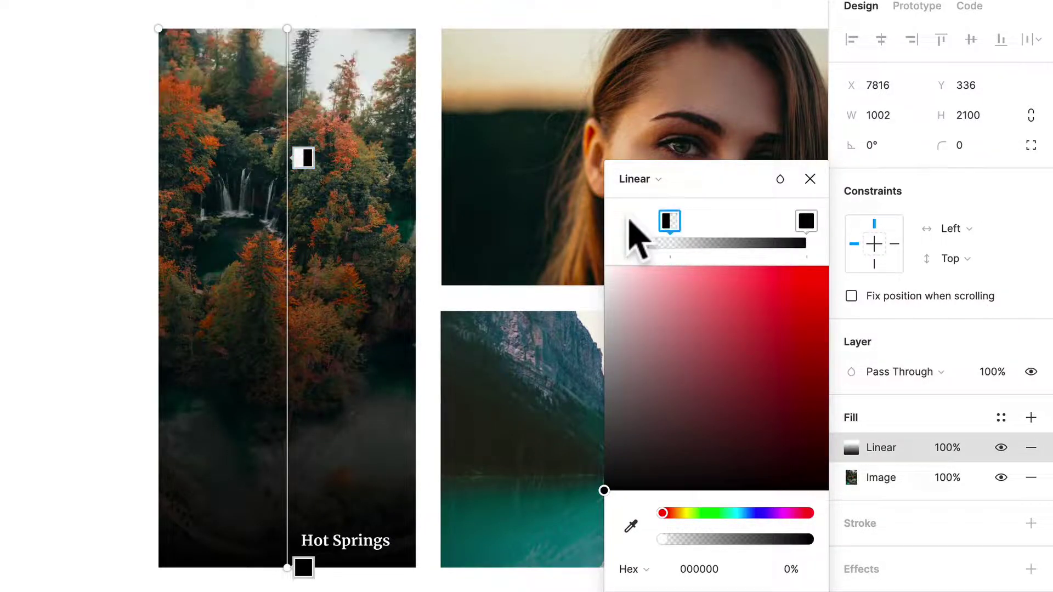
left_click_drag(673, 221, 759, 233)
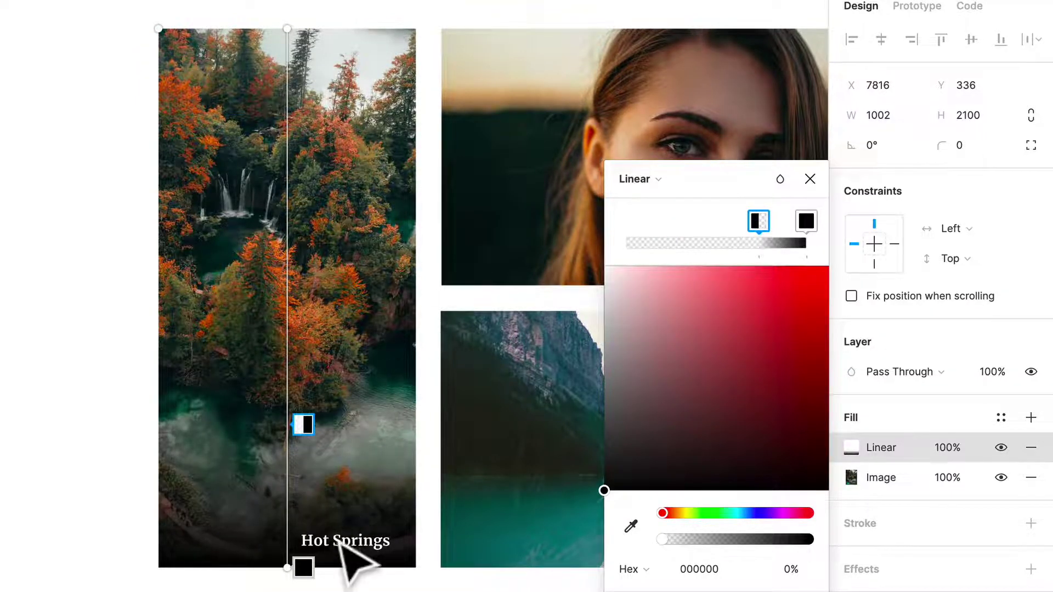
scroll(360, 554, "up", 4)
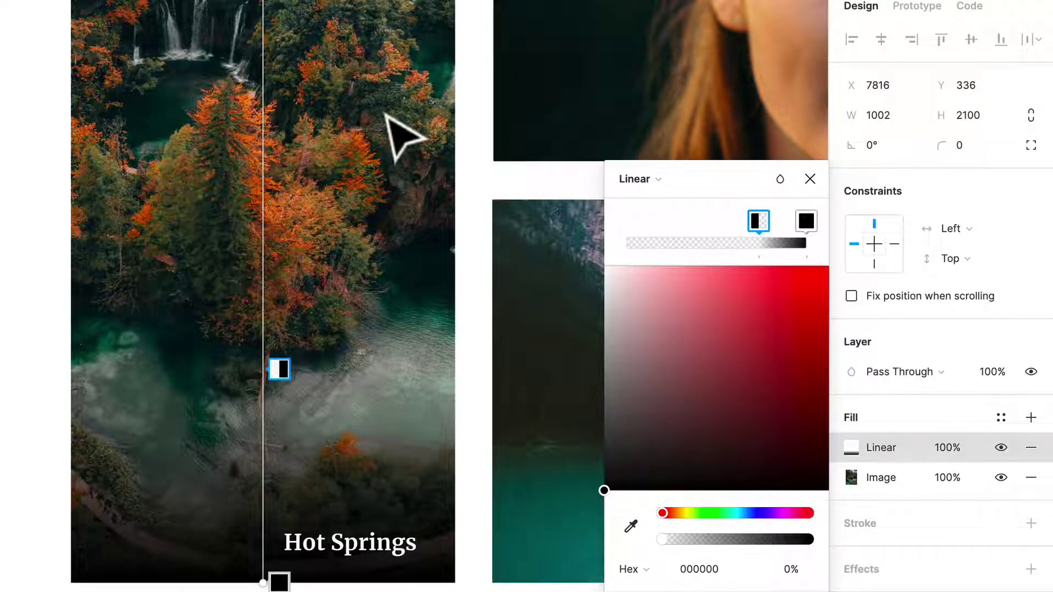
scroll(367, 162, "down", 3)
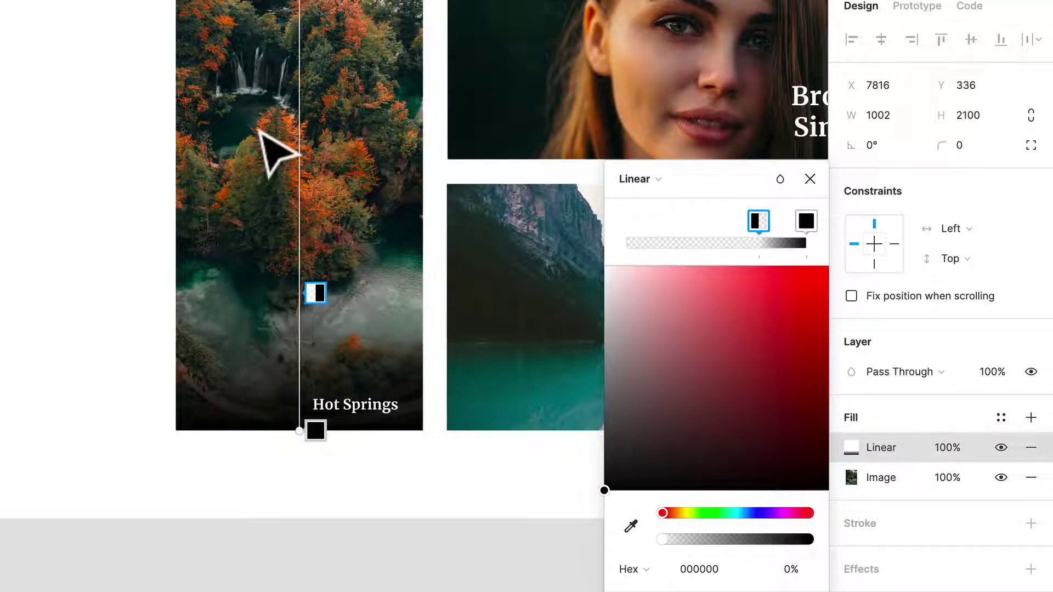
scroll(344, 410, "down", 5)
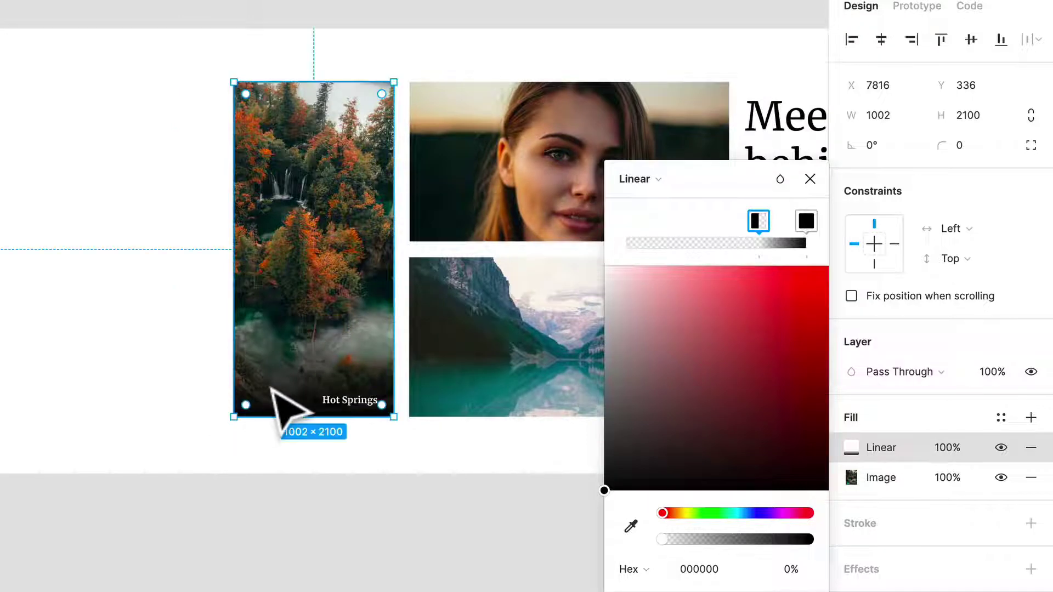
scroll(283, 406, "left", 3)
scroll(441, 411, "up", 3)
scroll(442, 417, "up", 2)
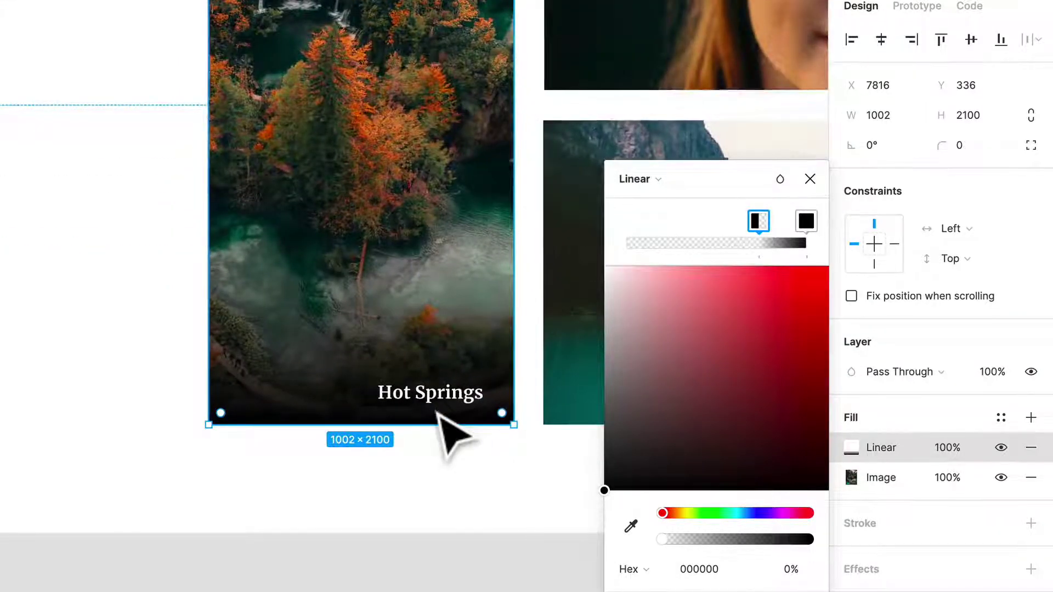
scroll(449, 425, "left", 5)
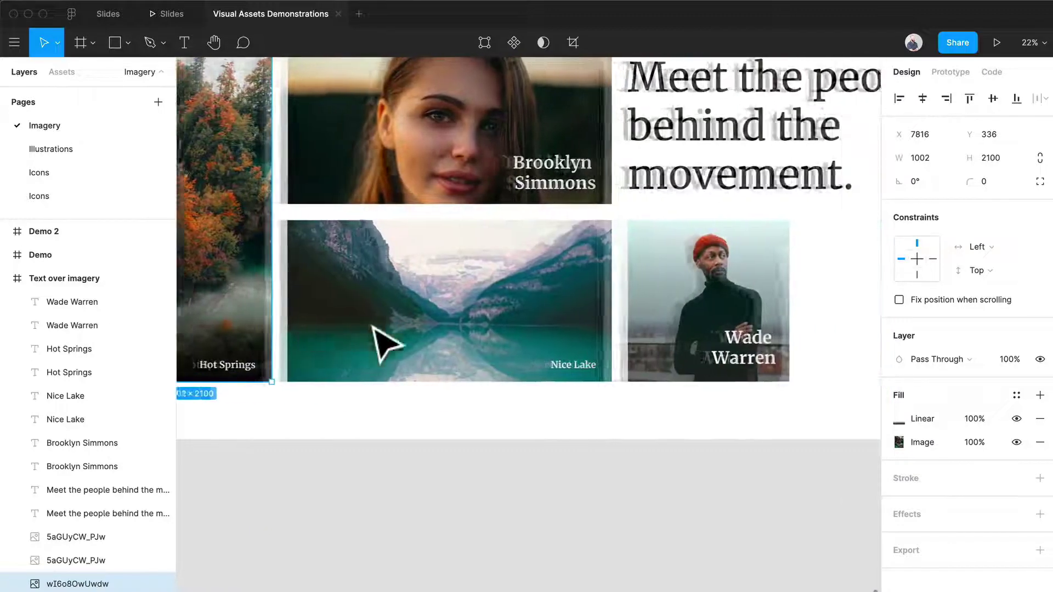
- Recolour the bottom gradient stop with teal sampled from the lake photo, darkened to 003F38
scroll(387, 342, "right", 2)
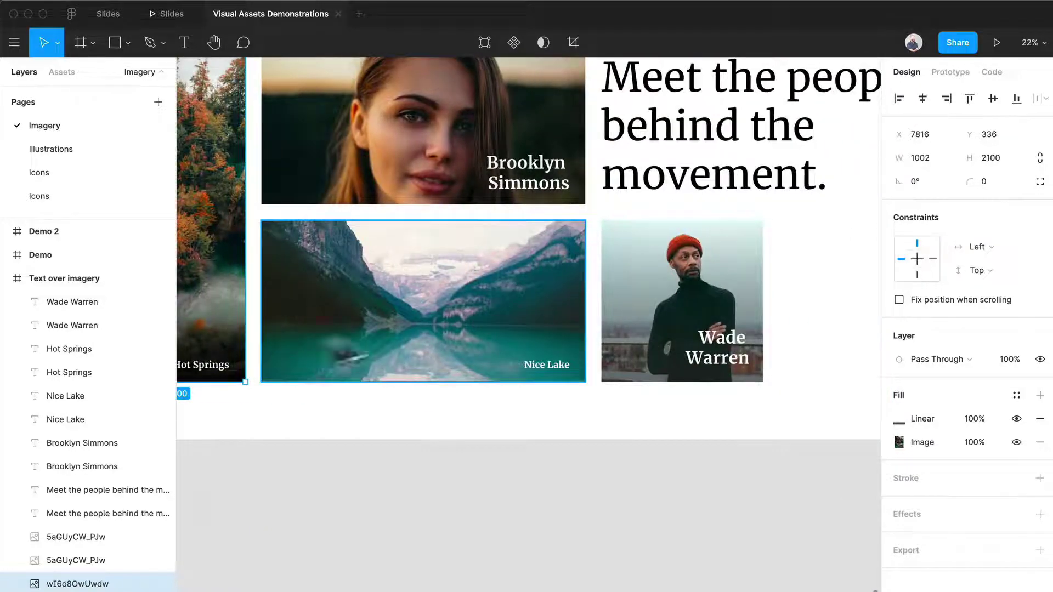
scroll(321, 310, "left", 3)
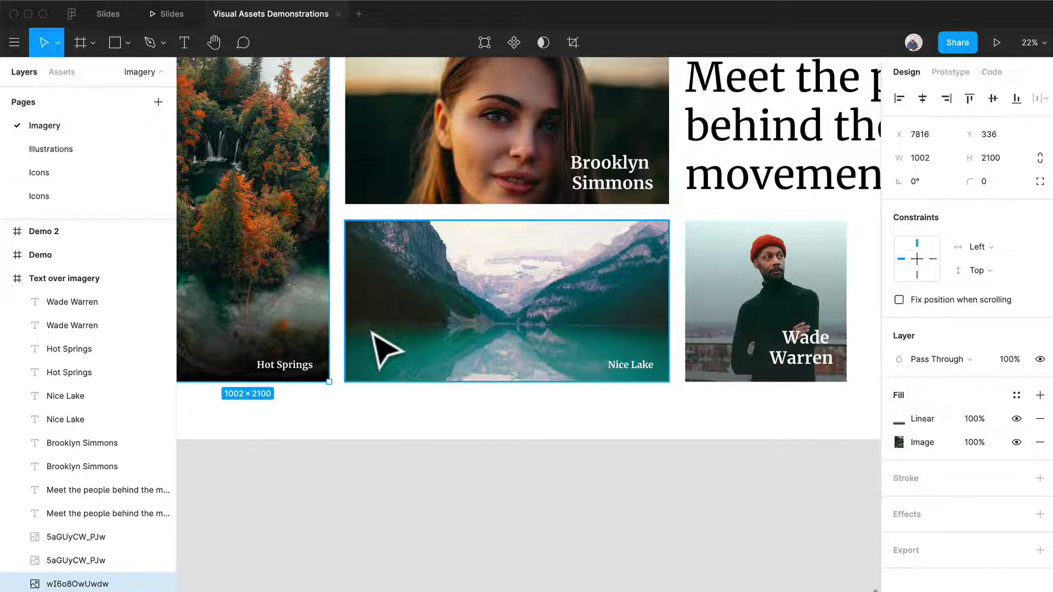
scroll(329, 347, "left", 3)
scroll(329, 348, "down", 1)
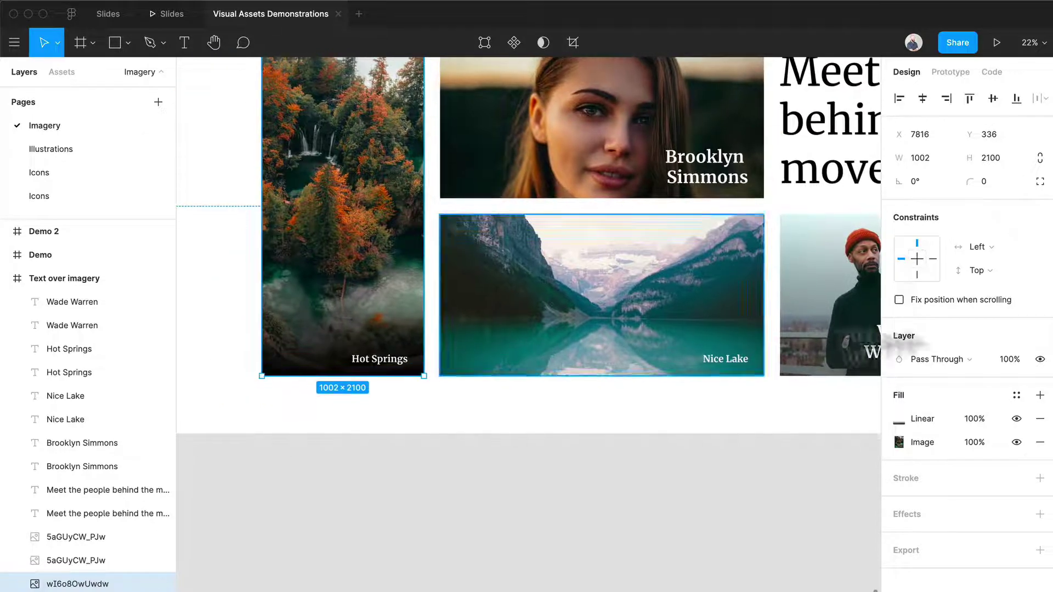
left_click(897, 418)
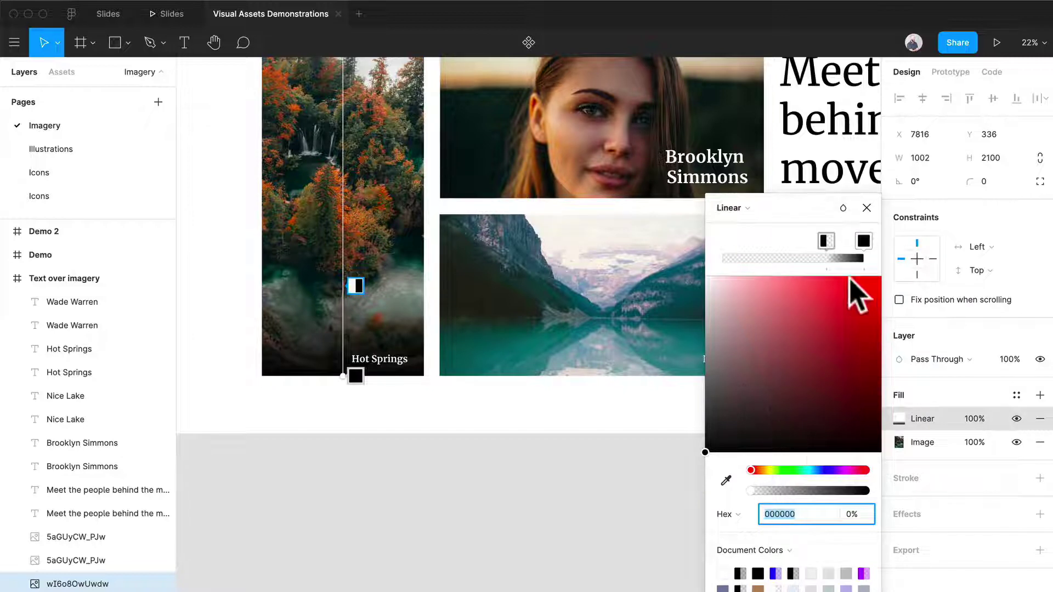
left_click(863, 241)
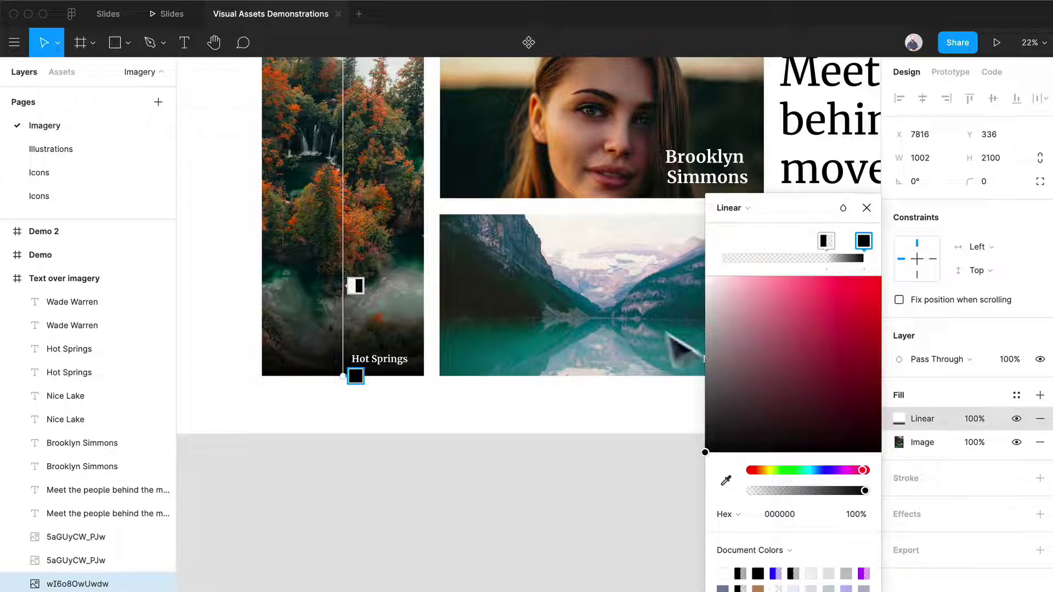
left_click(727, 481)
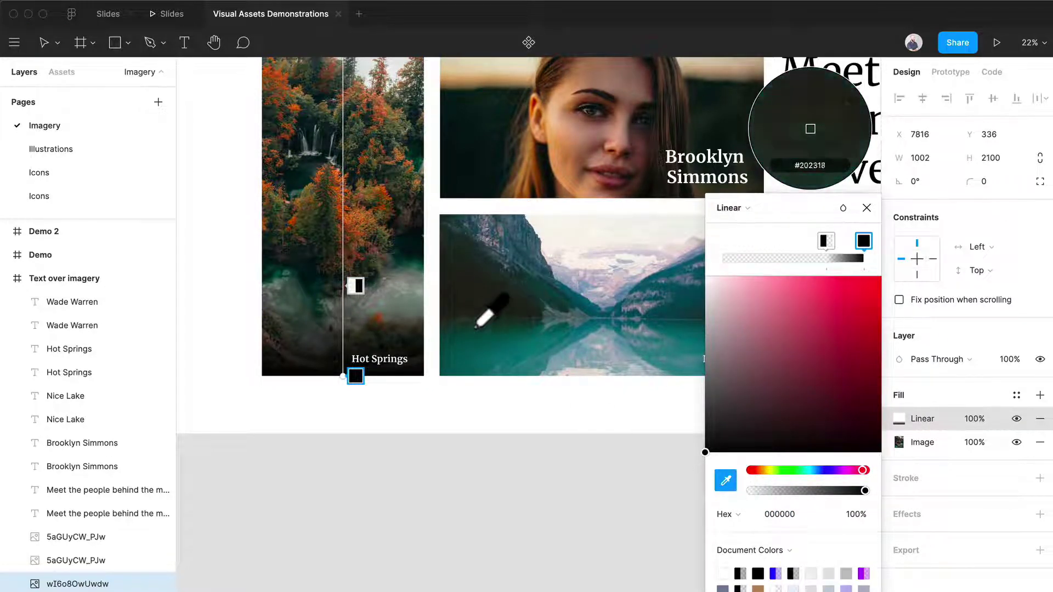
left_click(486, 342)
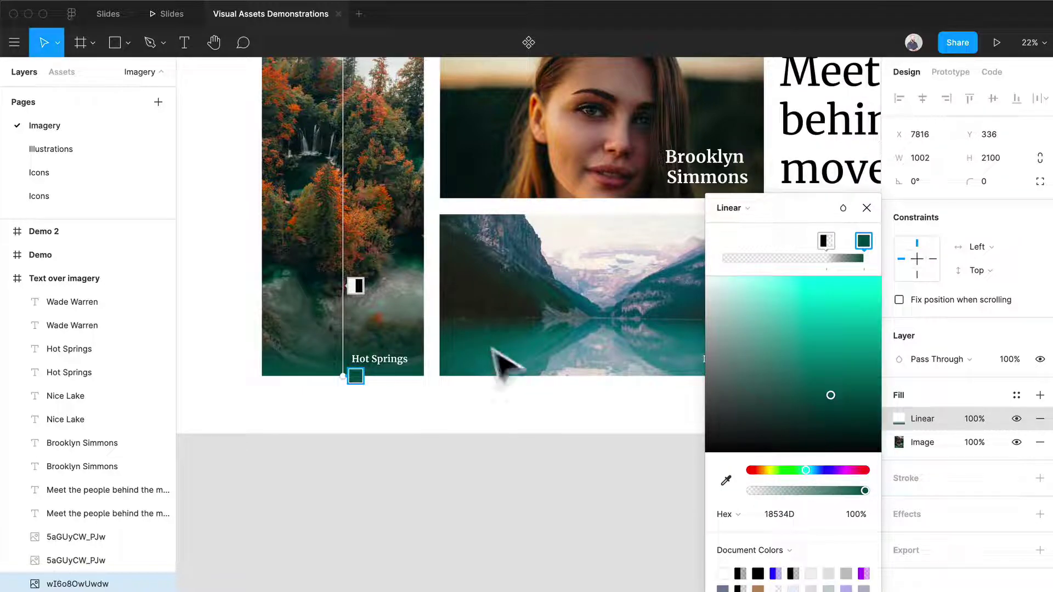
left_click_drag(830, 396, 895, 428)
left_click(436, 447)
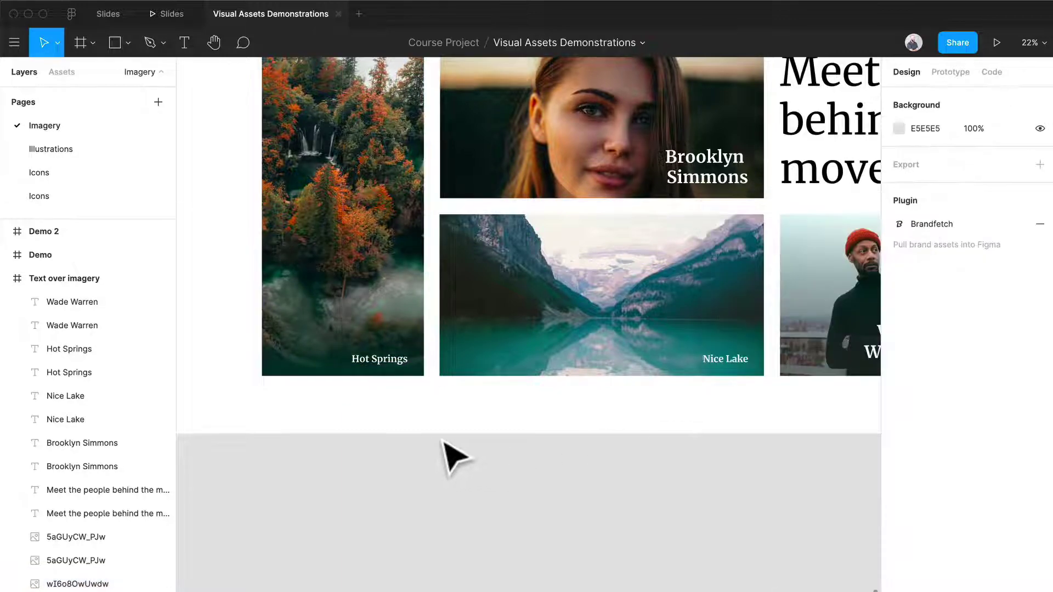
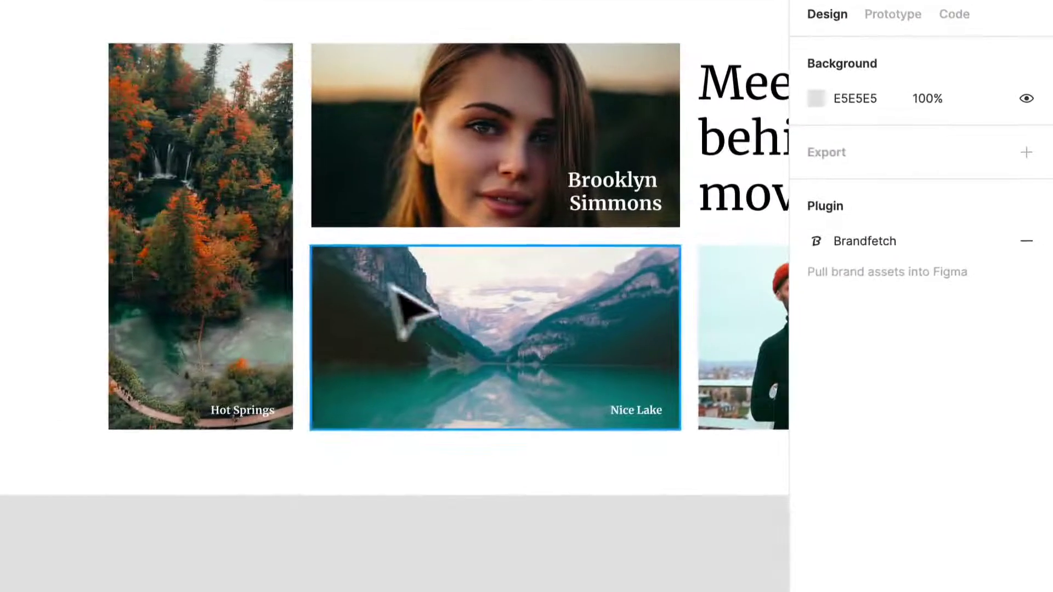
- Add a second, solid-colour fill layer to the Hot Springs photo
left_click(307, 236)
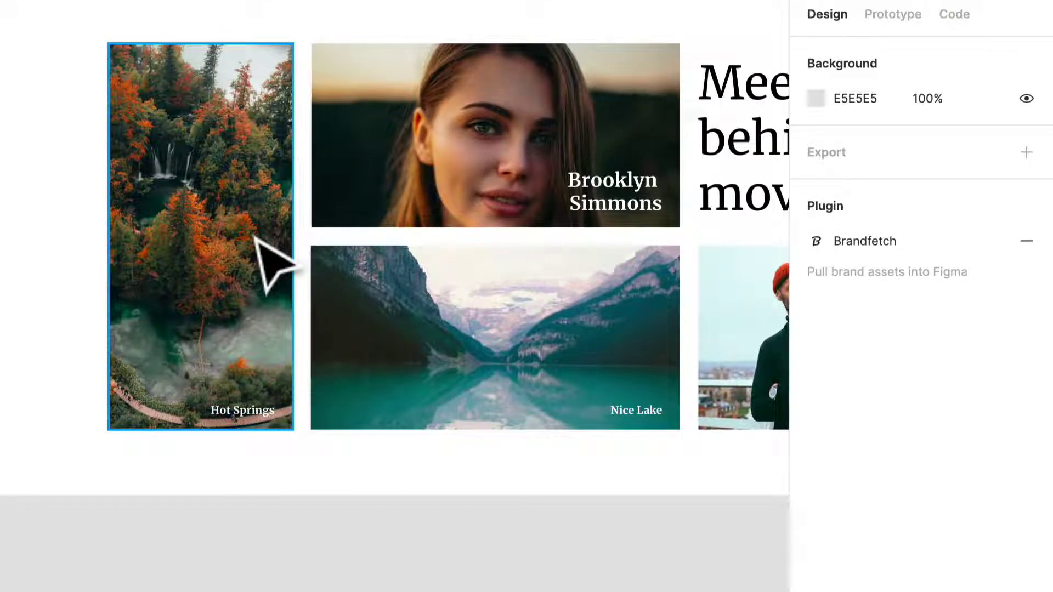
left_click(257, 239)
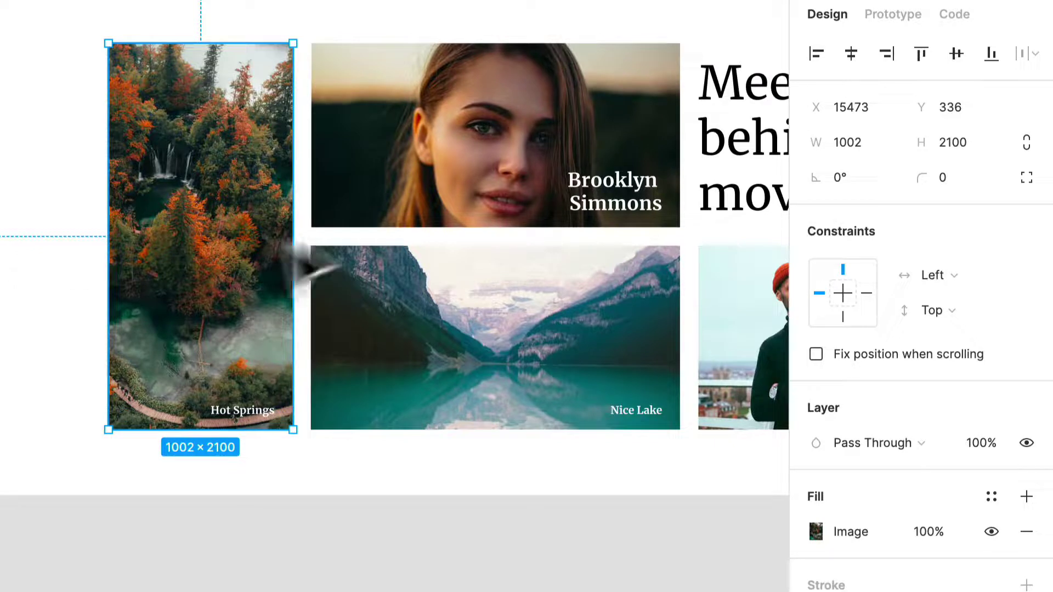
left_click(1036, 499)
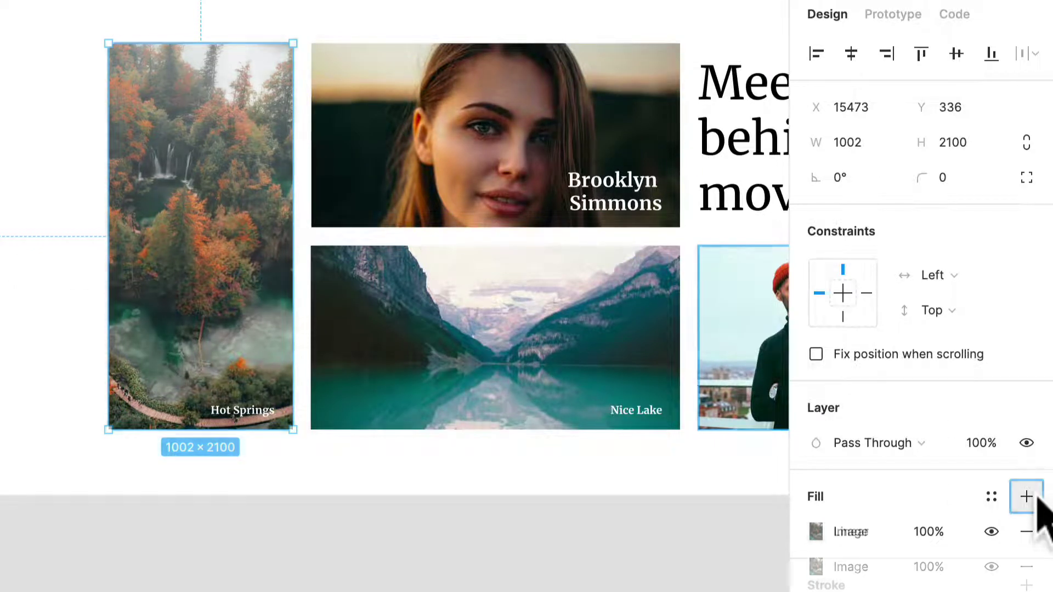
left_click(817, 531)
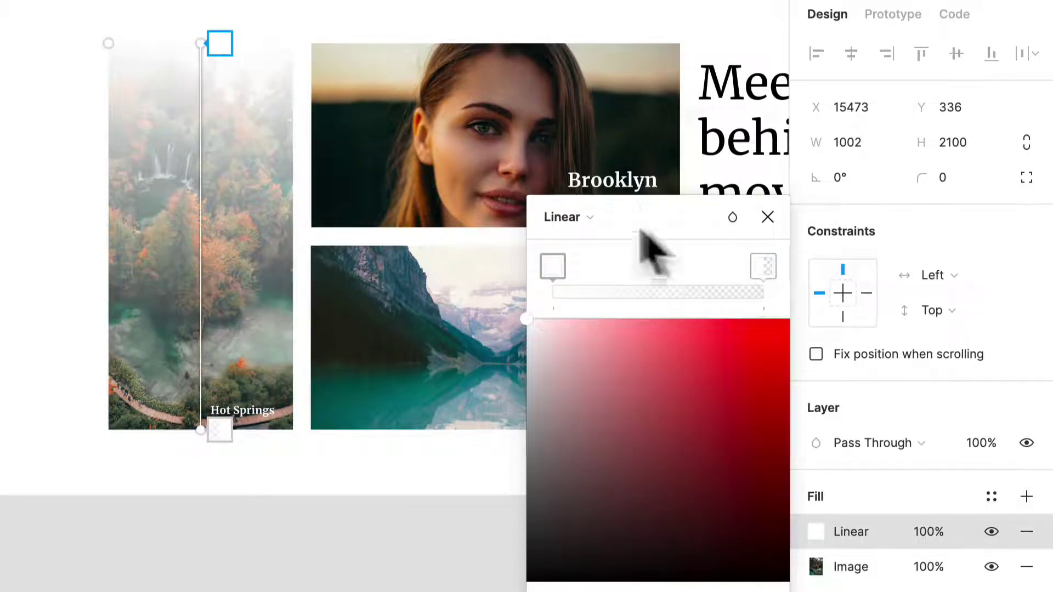
left_click(589, 217)
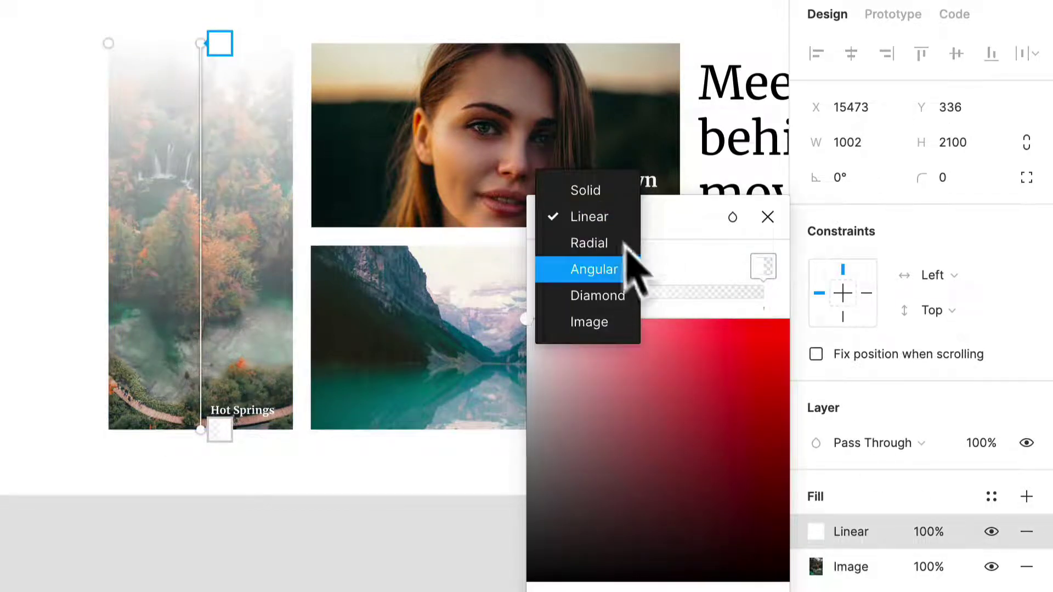
left_click(625, 192)
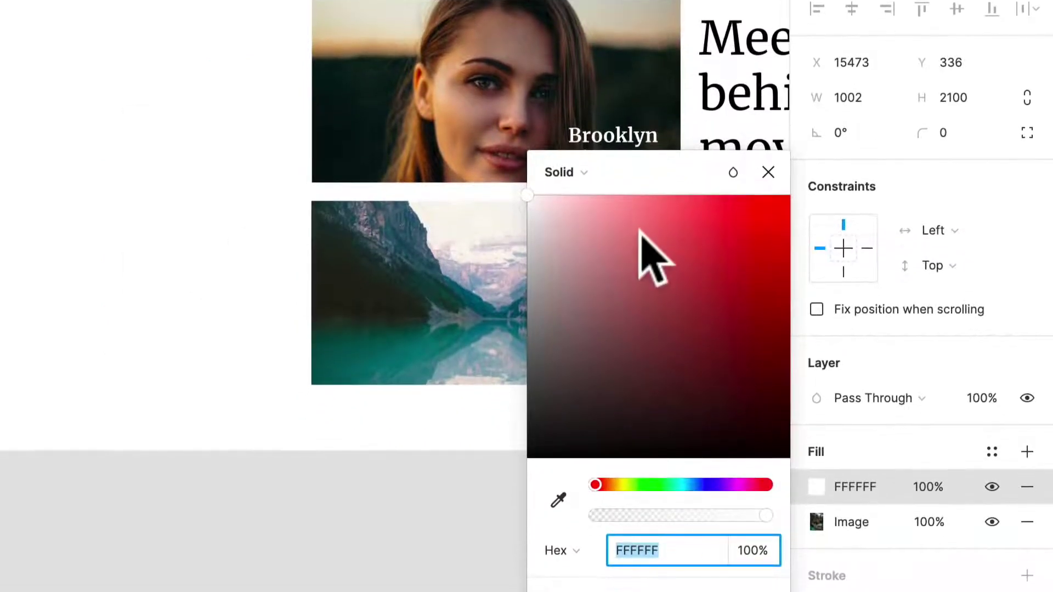
left_click(640, 222)
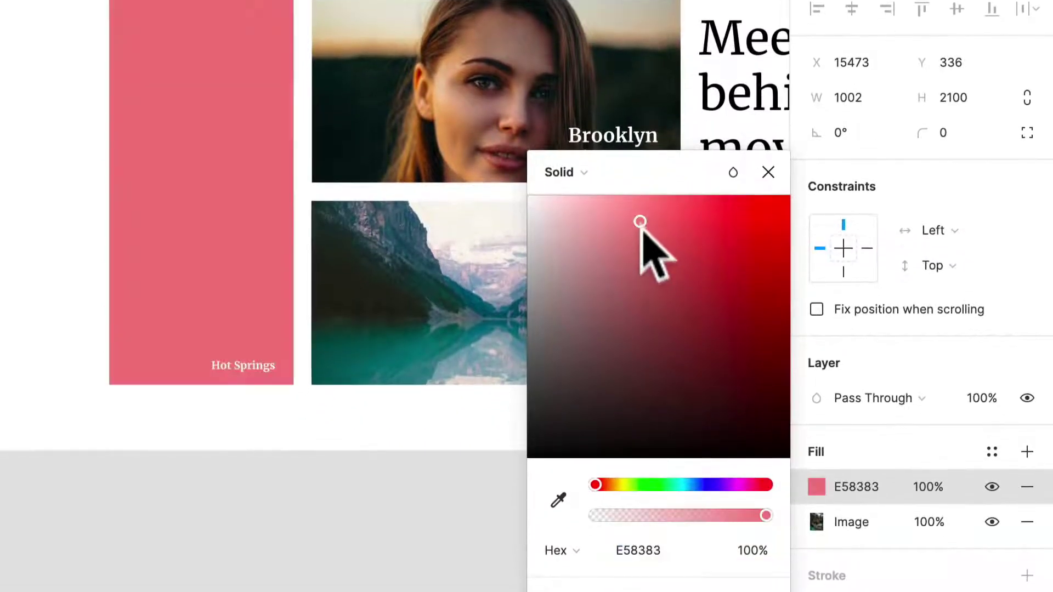
- Sample the lake photo's teal and tune the fill to 264E5A at 64% opacity
left_click(558, 499)
left_click(384, 307)
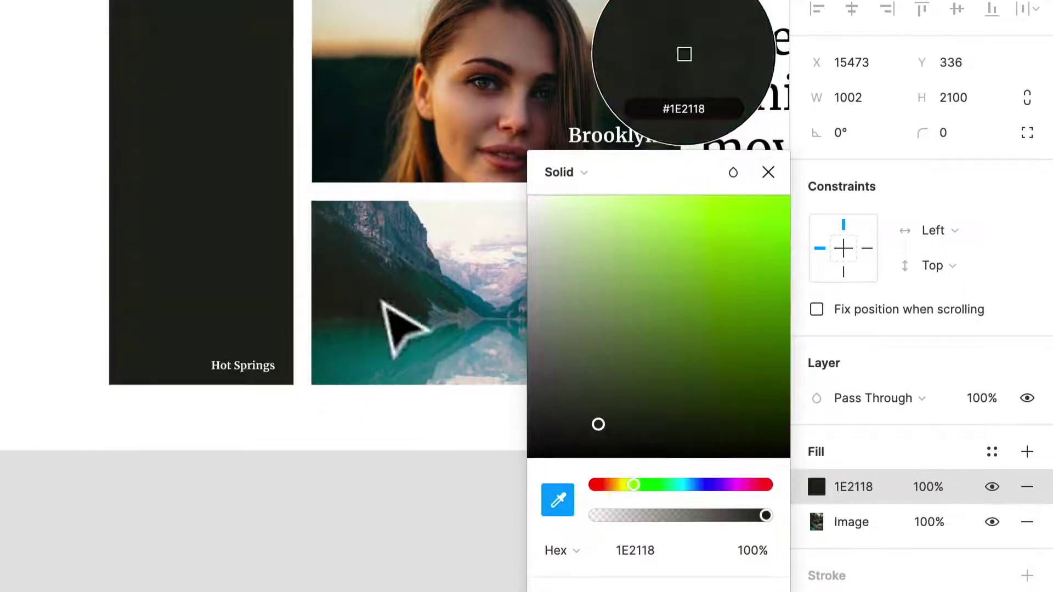
left_click_drag(601, 390, 605, 399)
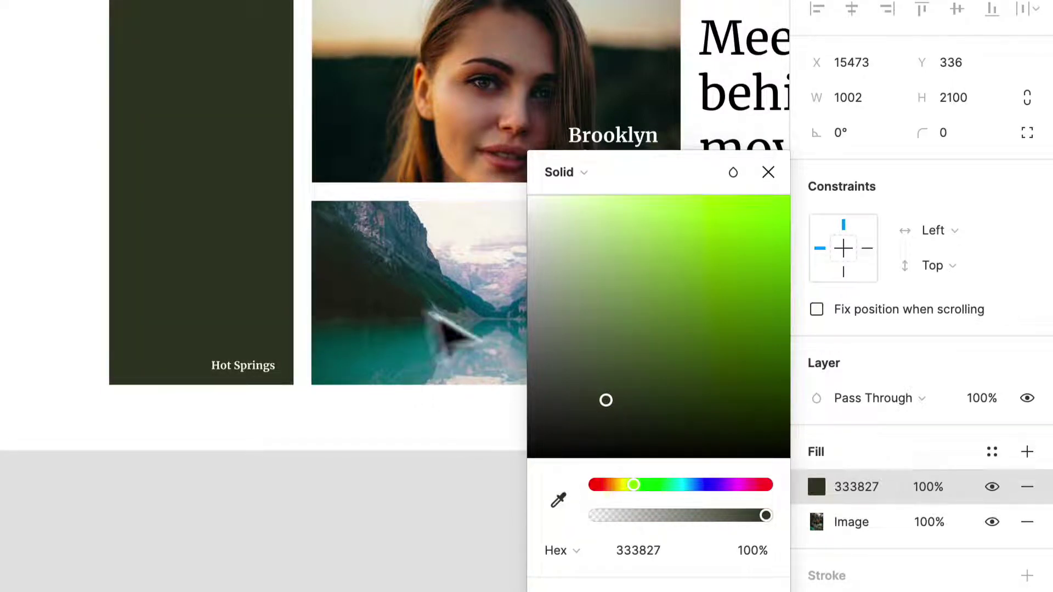
left_click(557, 499)
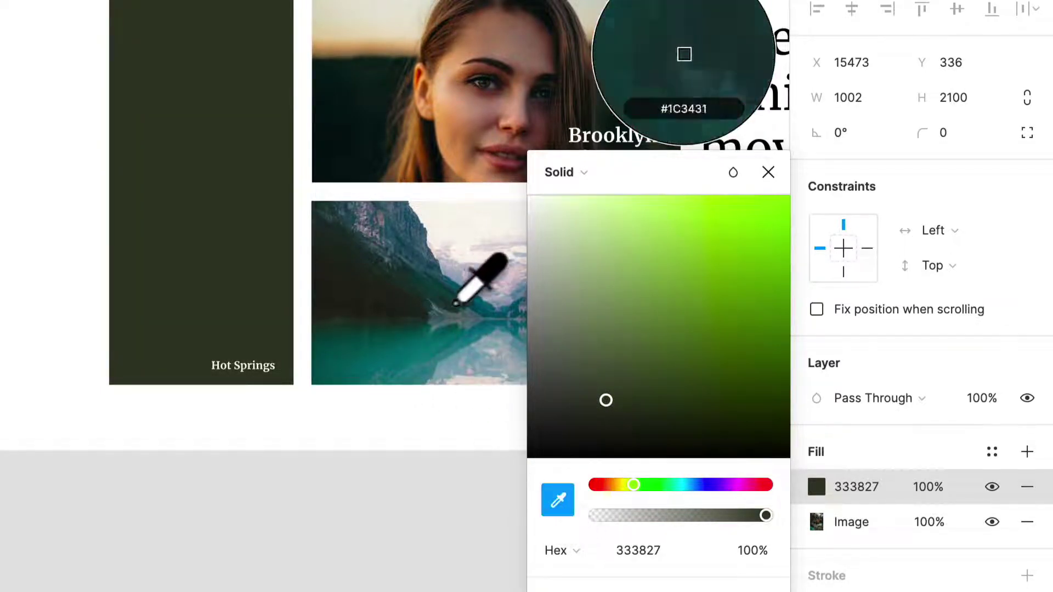
left_click(486, 303)
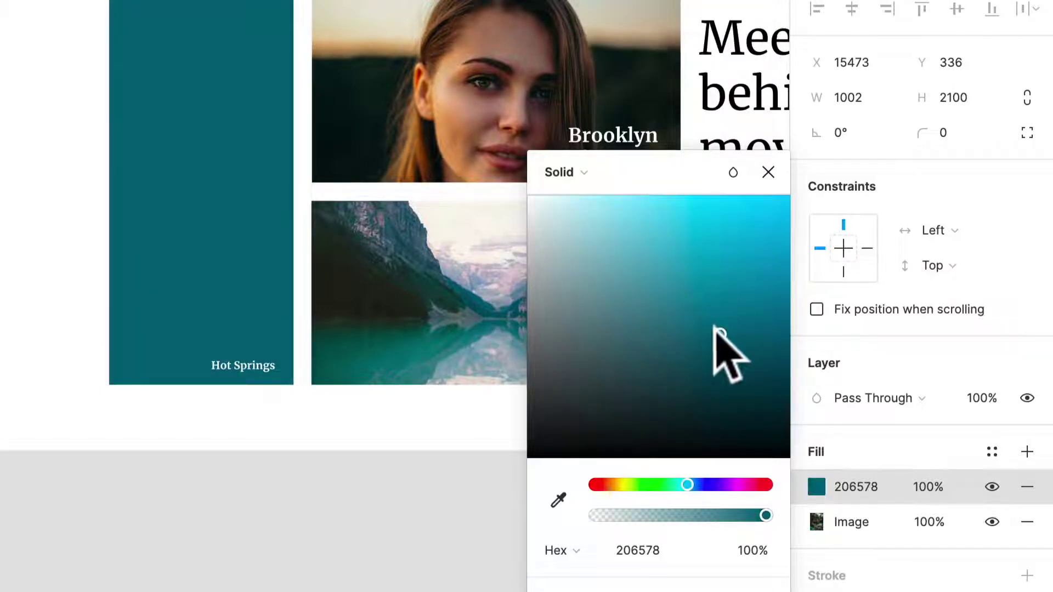
left_click_drag(714, 329, 679, 365)
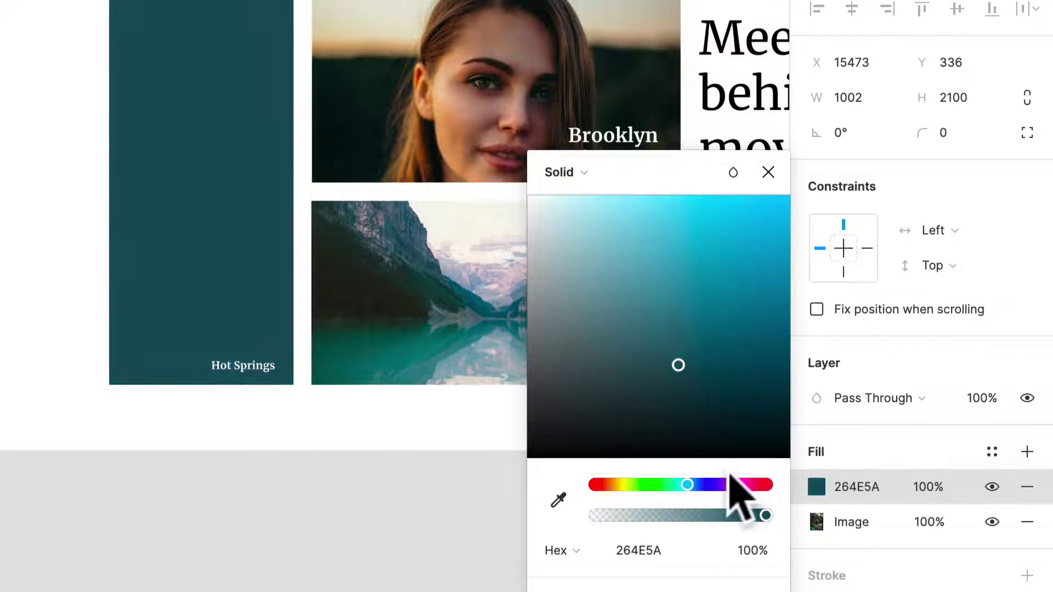
left_click_drag(757, 515, 711, 520)
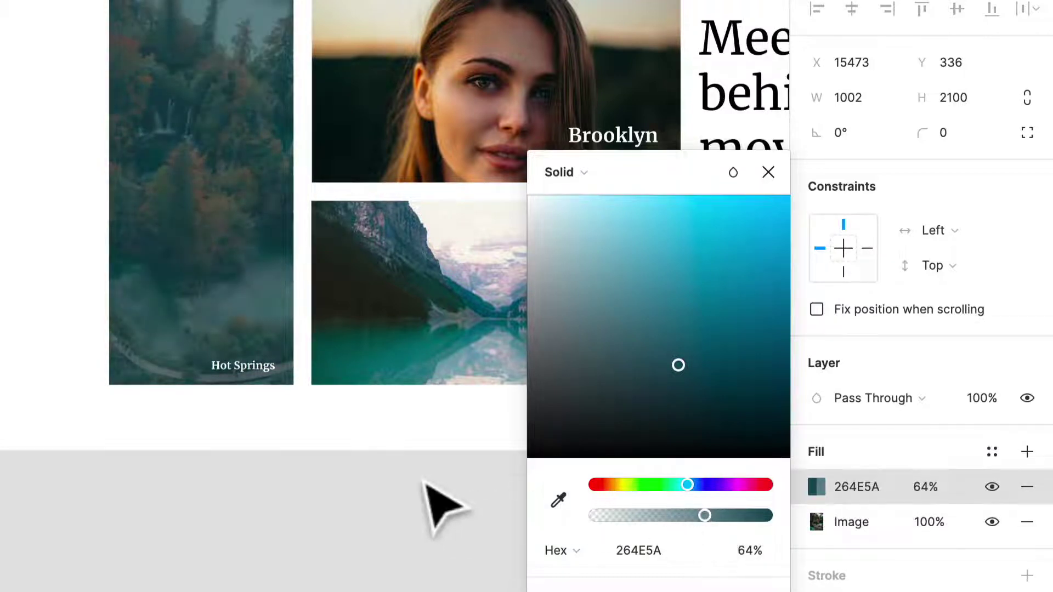
- Deselect, then reselect the Hot Springs photo
left_click(242, 431)
scroll(231, 416, "up", 5)
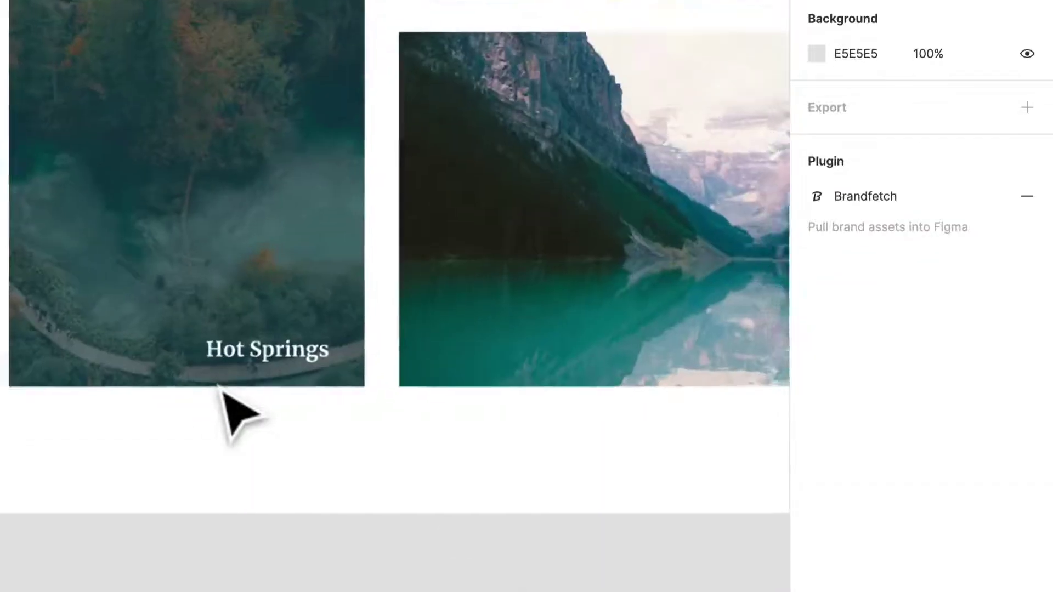
scroll(245, 357, "up", 8)
scroll(236, 298, "down", 2)
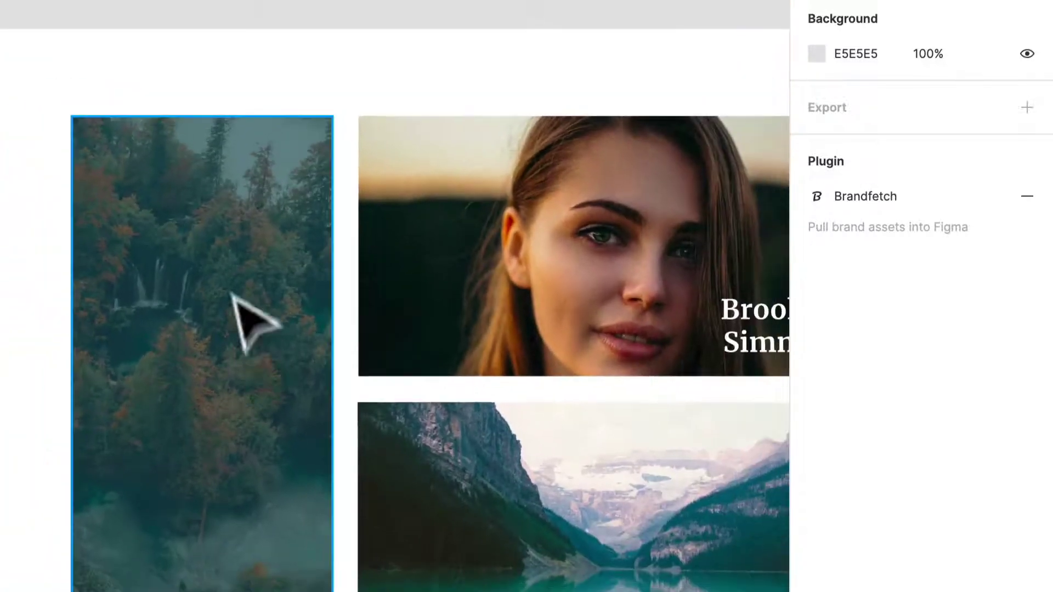
left_click(216, 262)
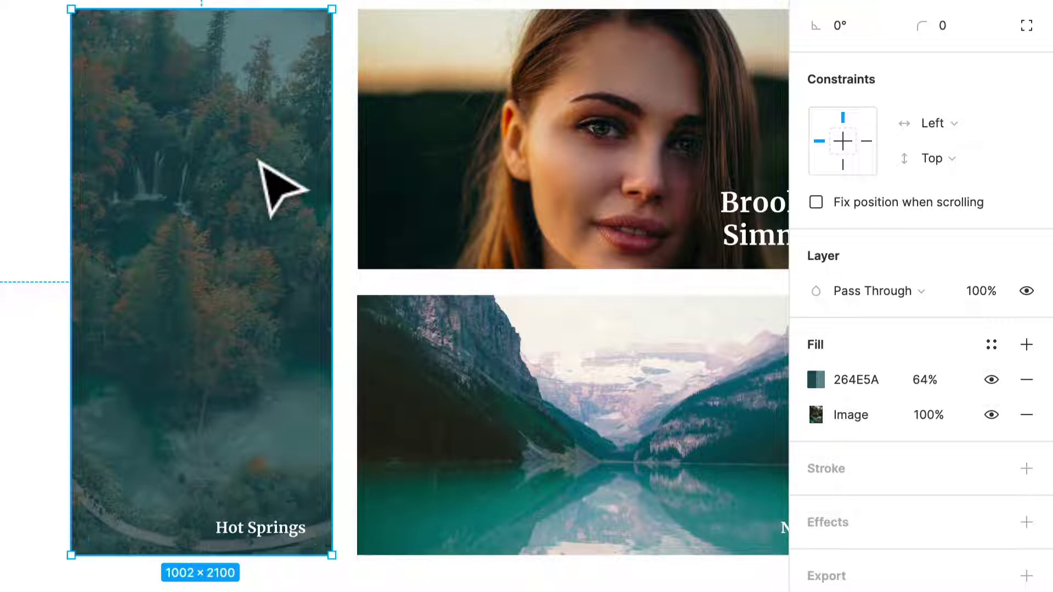
- Try other tint shades and opacity, then delete the tint fill entirely
left_click(816, 379)
mouse_move(628, 264)
left_mouse_down()
mouse_move(582, 252)
mouse_move(607, 236)
mouse_move(620, 261)
left_mouse_up()
key("ctrl+z")
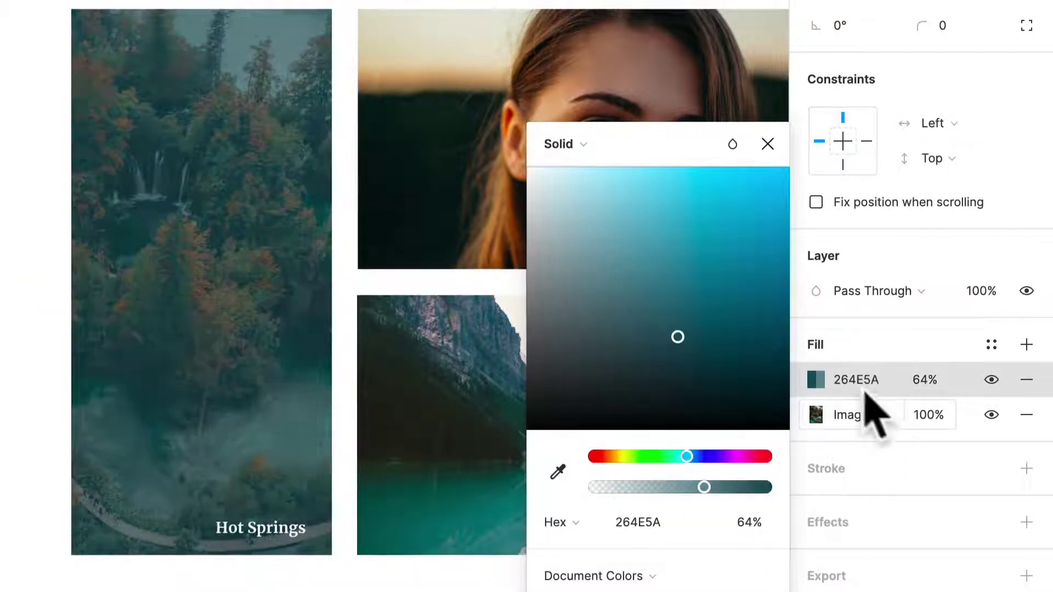
left_click_drag(713, 357, 724, 357)
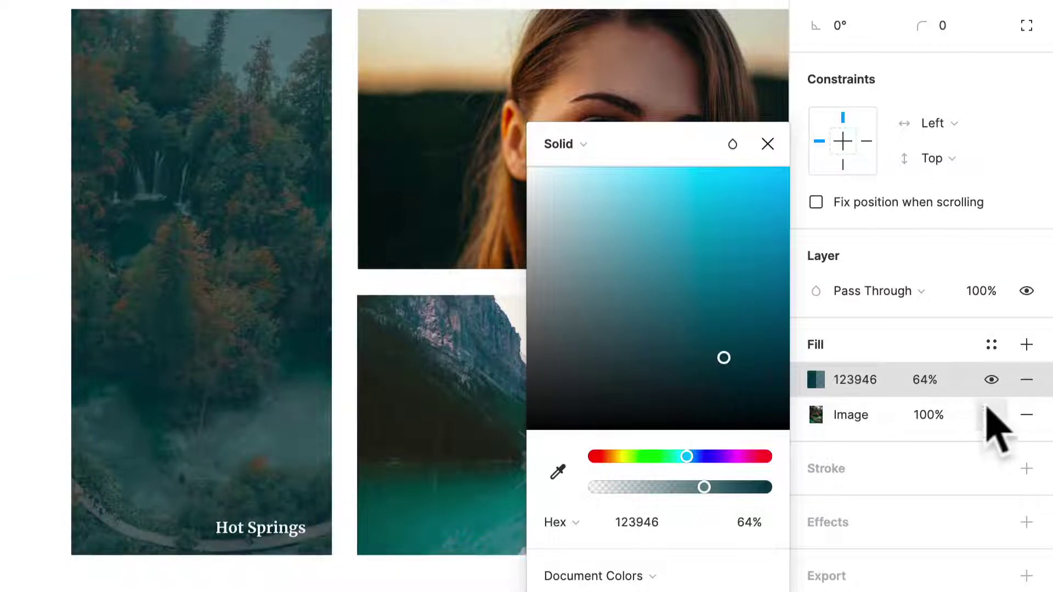
left_click_drag(713, 486, 670, 487)
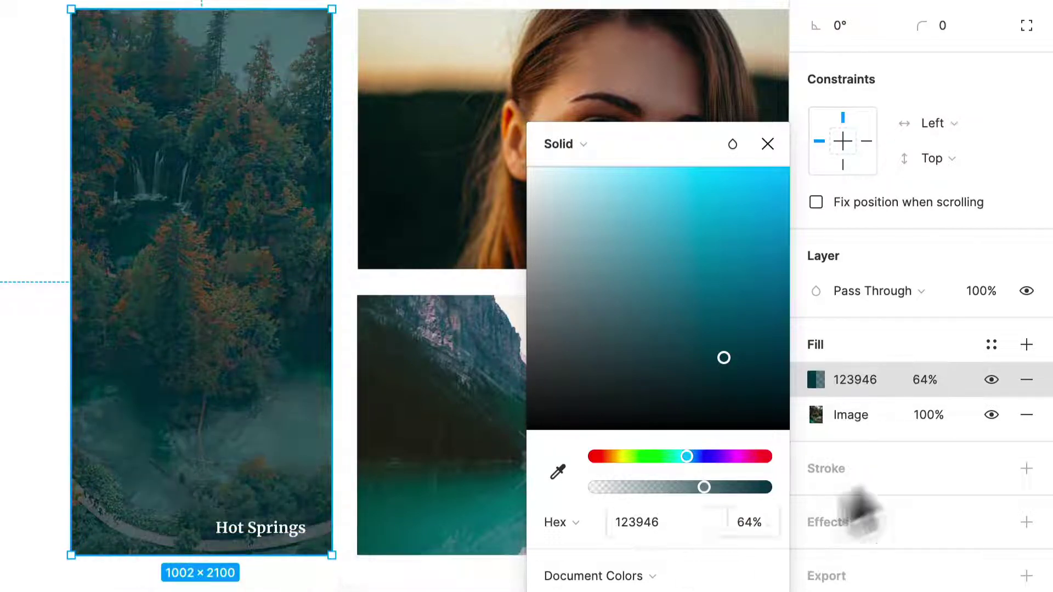
left_click(1027, 379)
left_click(365, 565)
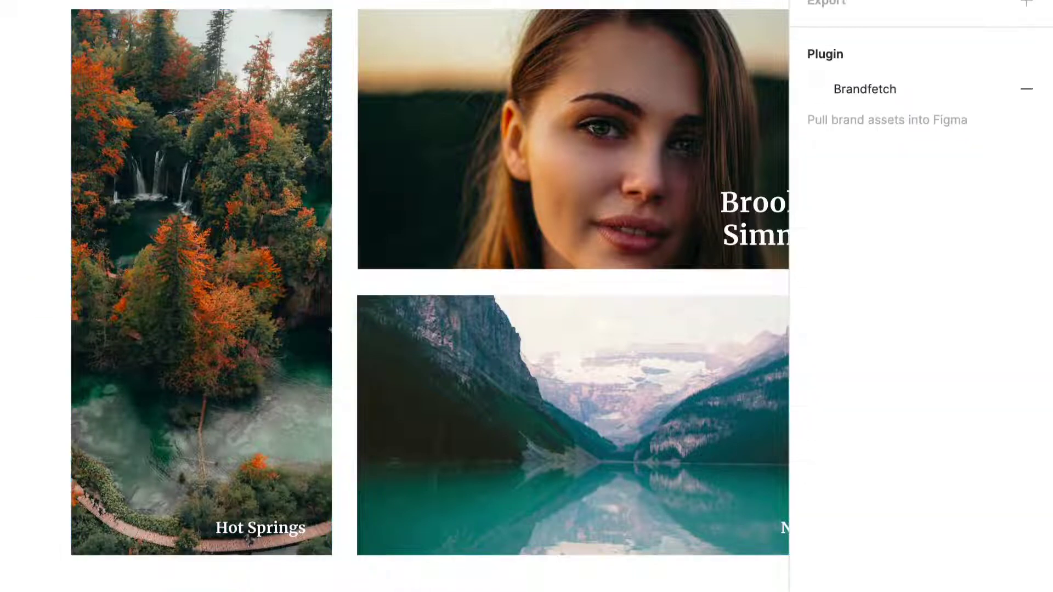
- Draw a grey bar over the Wade Warren photo's bottom, aligned to its left edge
scroll(394, 286, "right", 4)
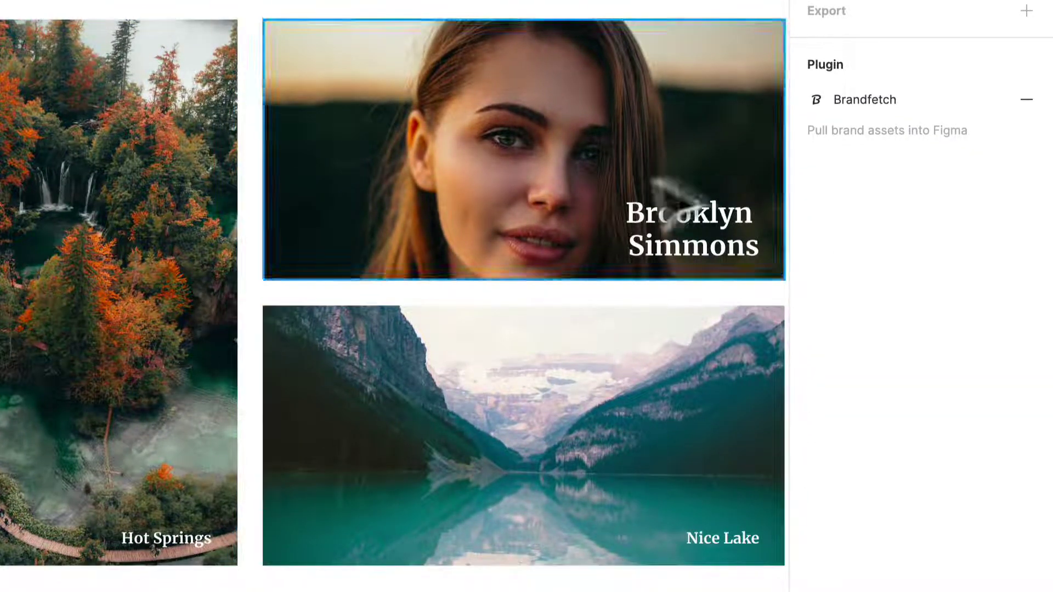
scroll(496, 454, "right", 8)
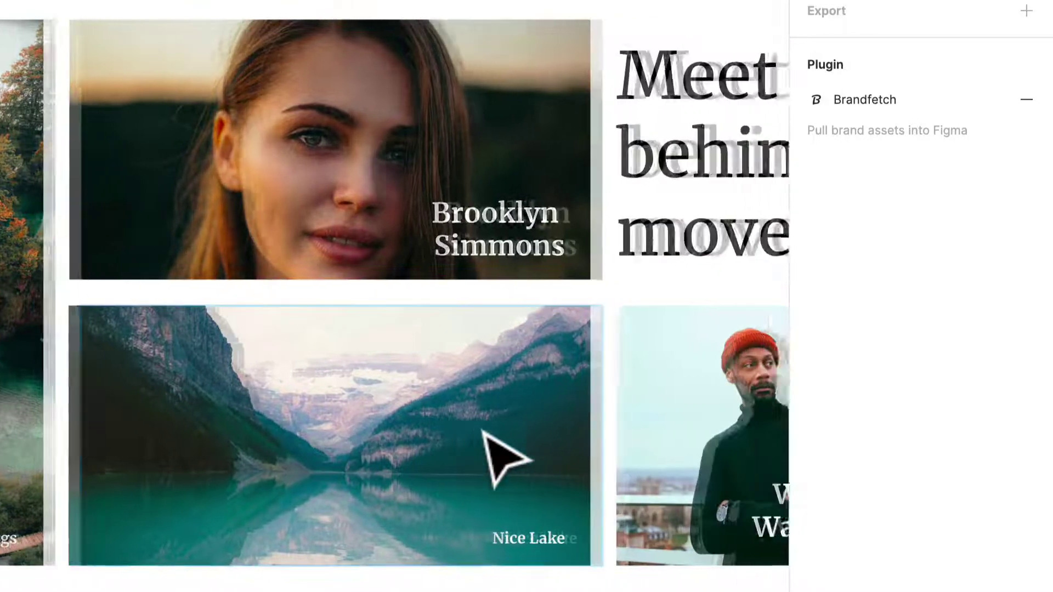
key("r")
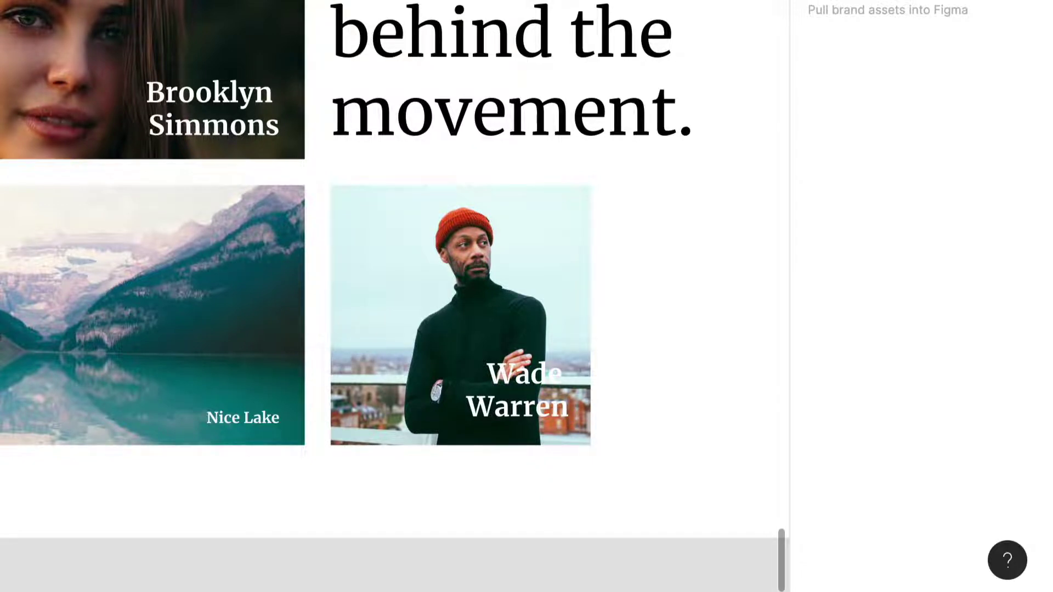
left_click_drag(328, 364, 590, 444)
scroll(470, 399, "up", 5)
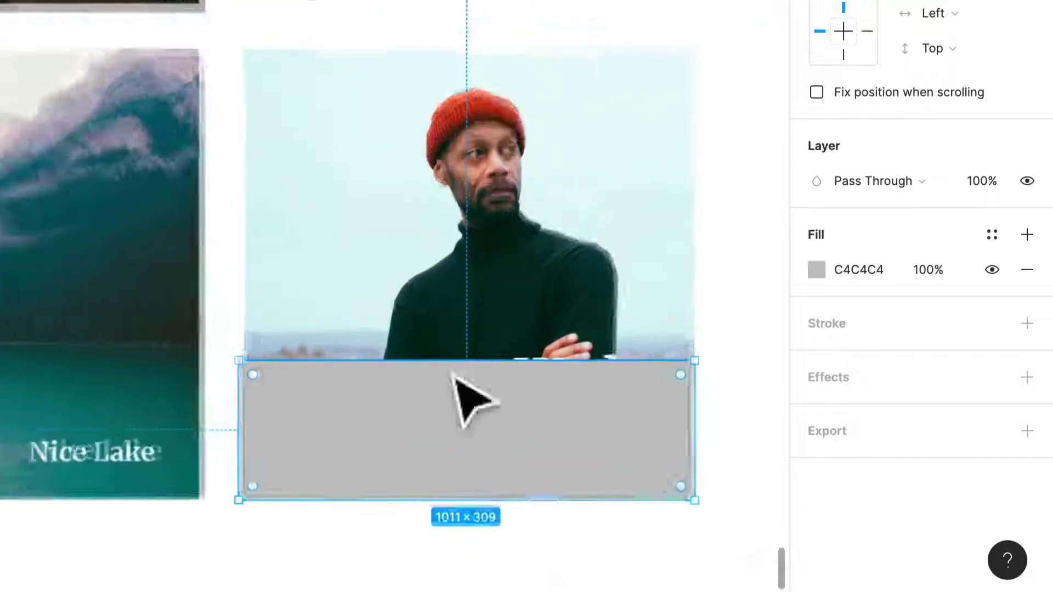
left_click_drag(219, 405, 235, 406)
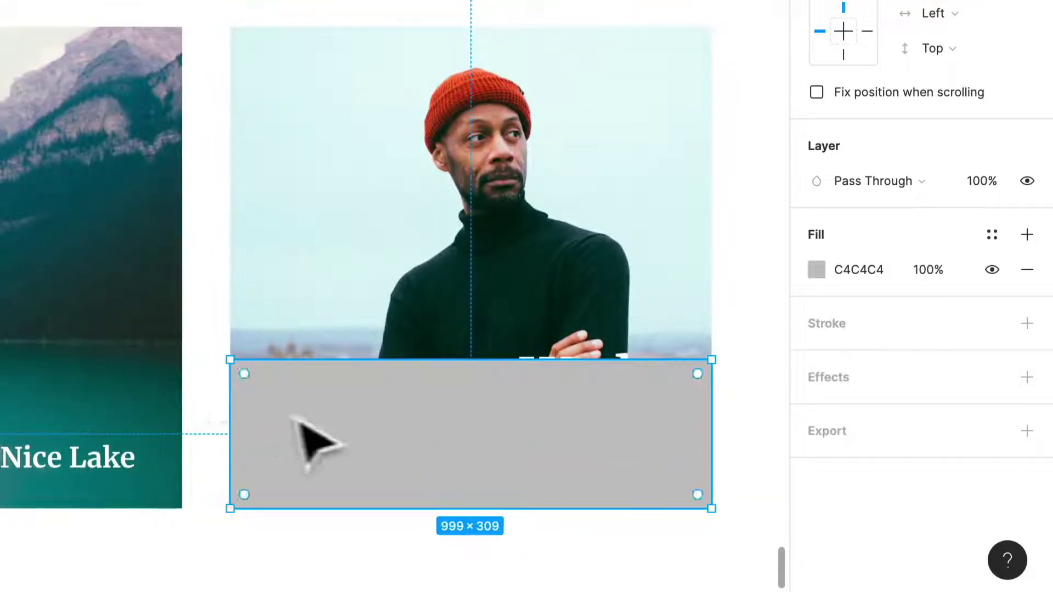
left_click_drag(336, 360, 341, 329)
- Send the bar and photo behind the caption text and heighten the bar further
left_click(361, 202, "shift")
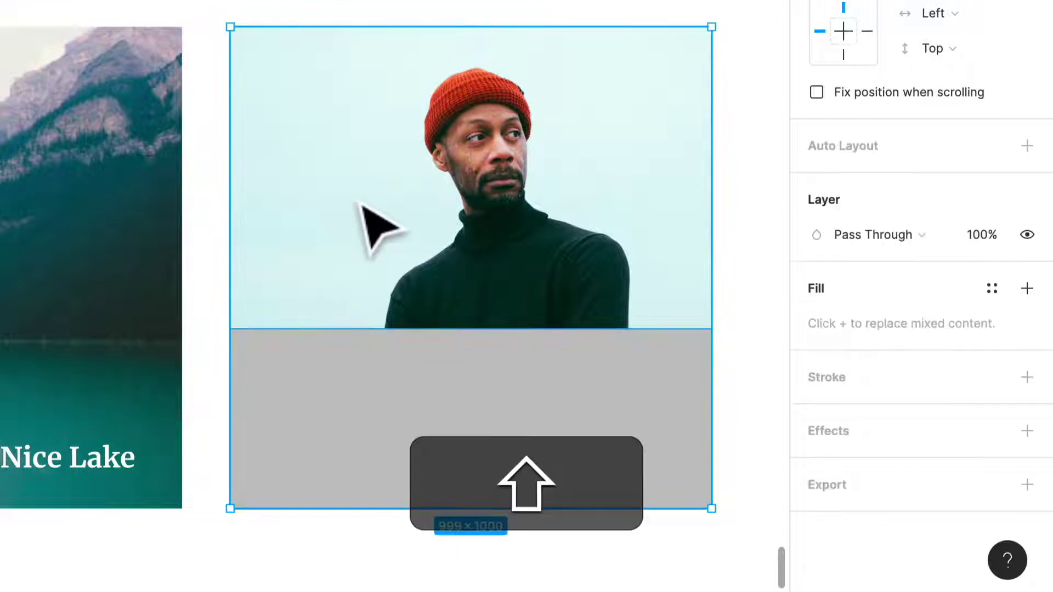
left_click(311, 431)
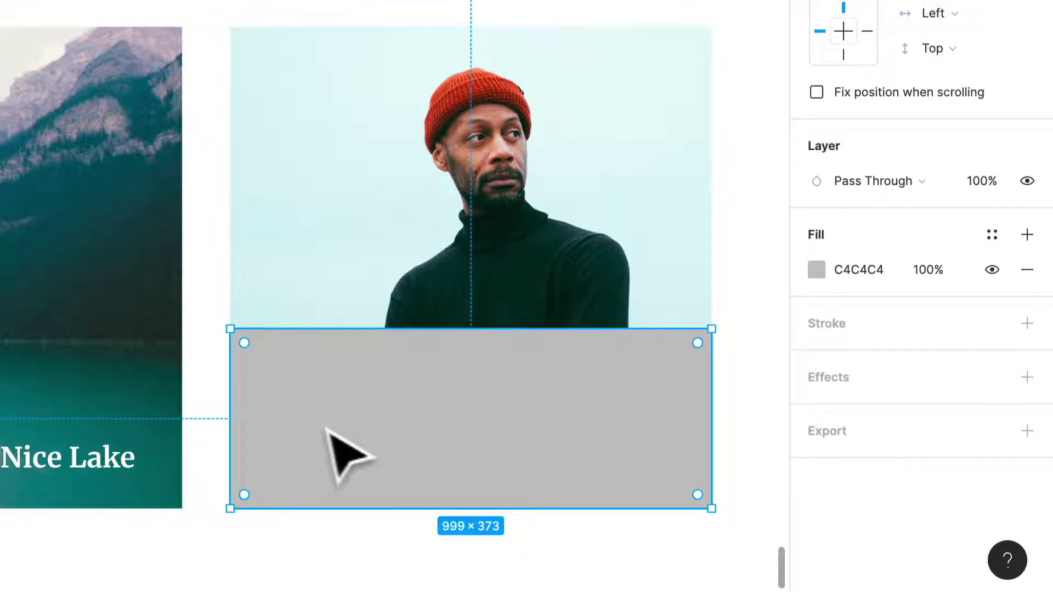
key("shift")
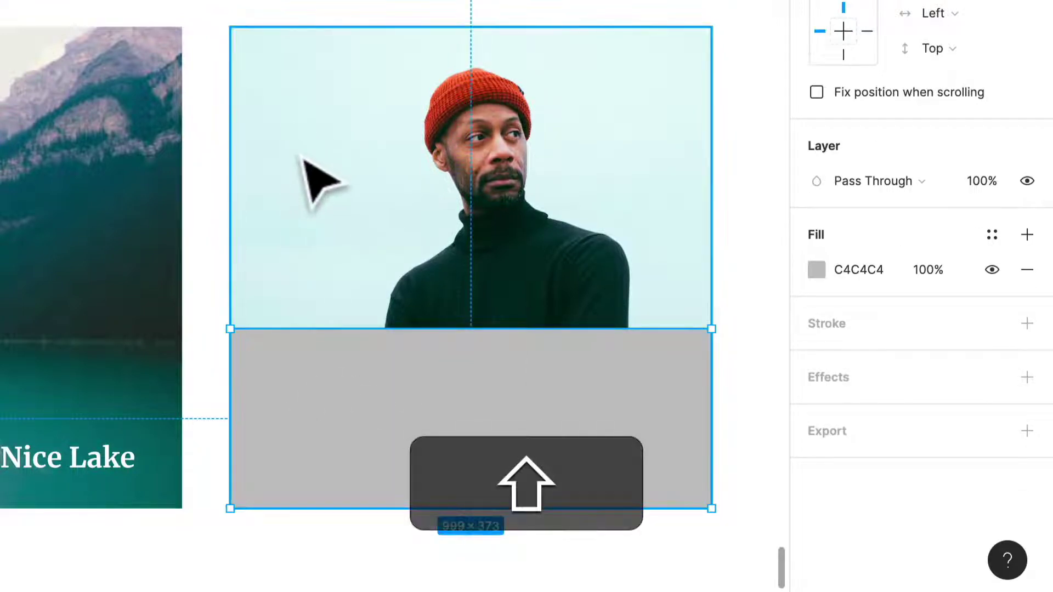
left_click(315, 175, "shift")
right_click(305, 156)
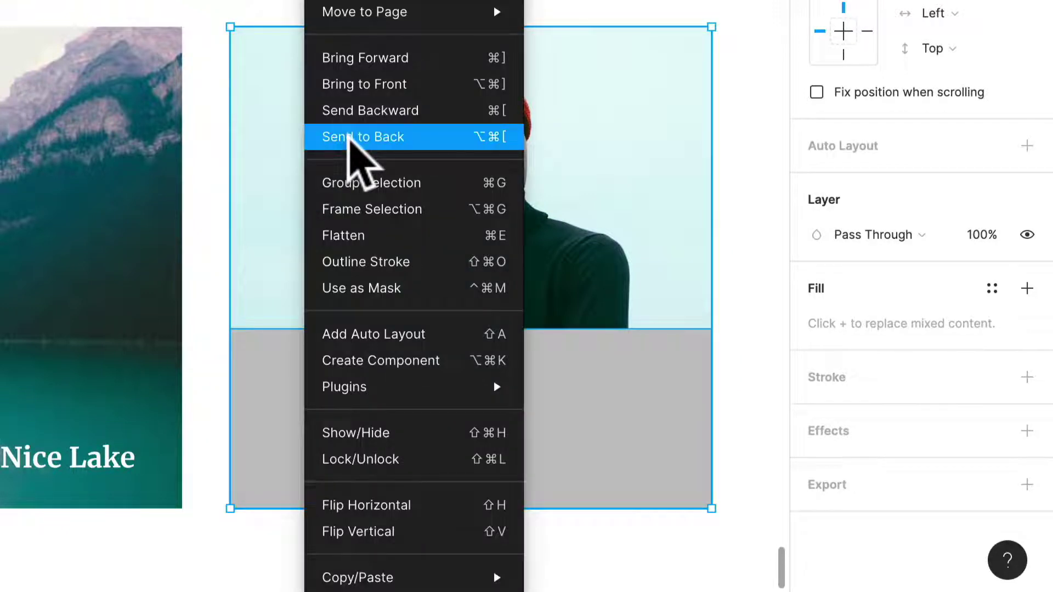
left_click(434, 138)
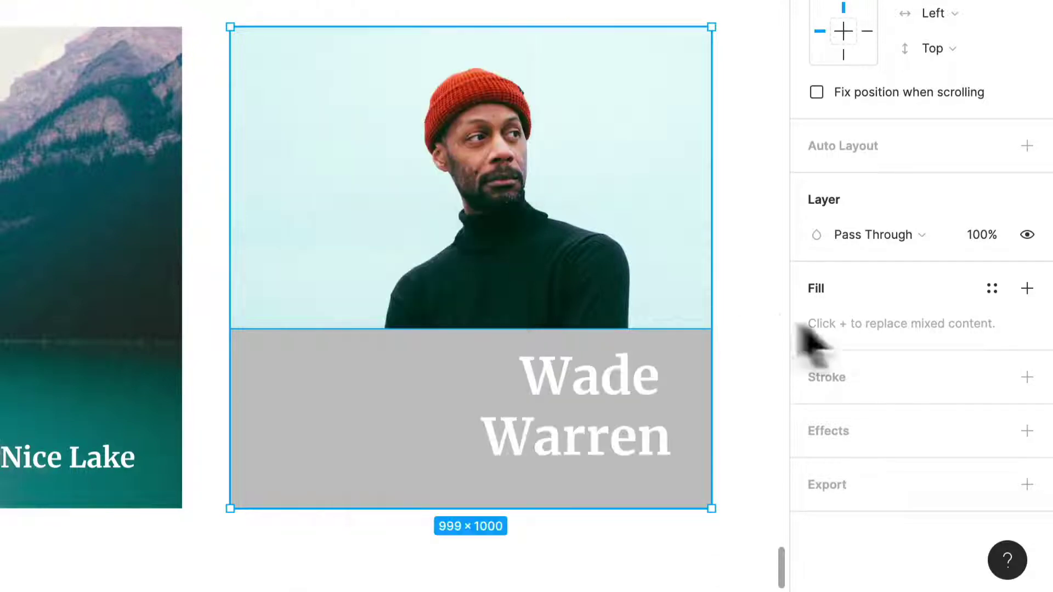
scroll(669, 342, "right", 3)
left_click(446, 400)
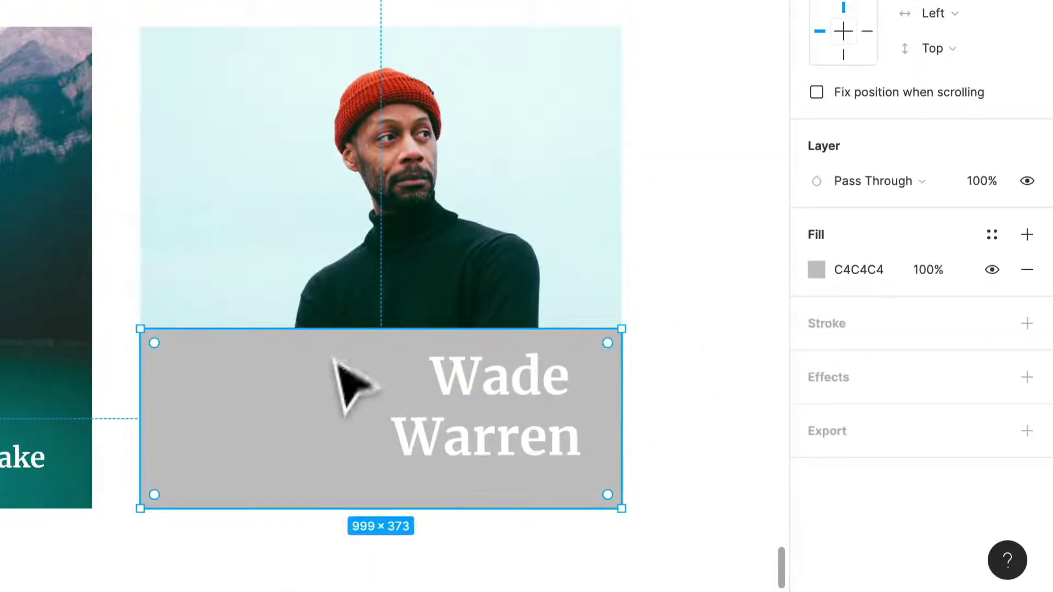
left_click_drag(335, 322, 336, 313)
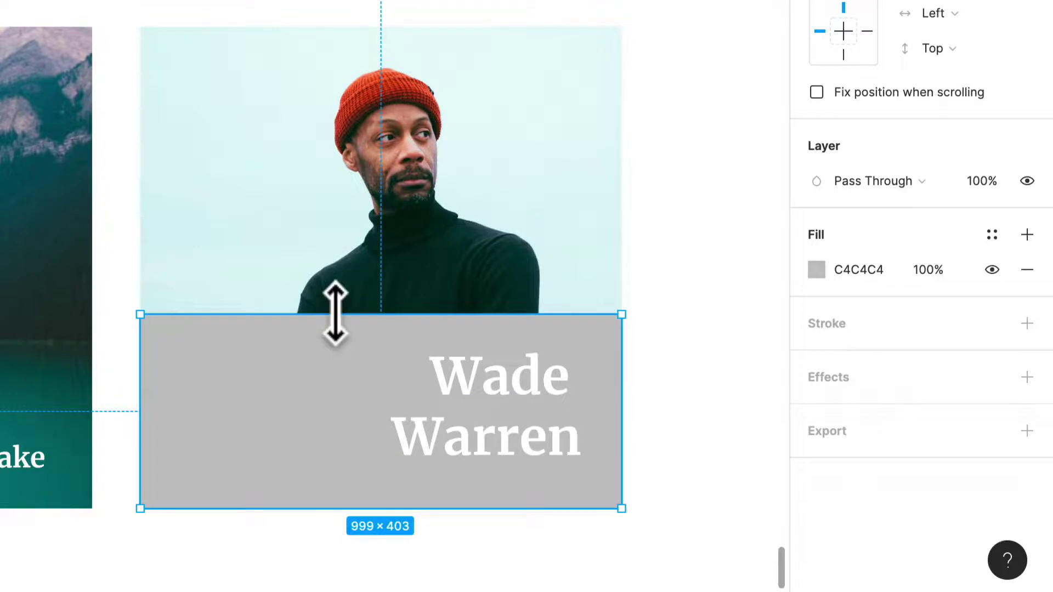
- Recolour the Wade Warren caption bar to near-black 1C1C1C at 25% opacity
left_click(821, 277)
left_click(614, 244)
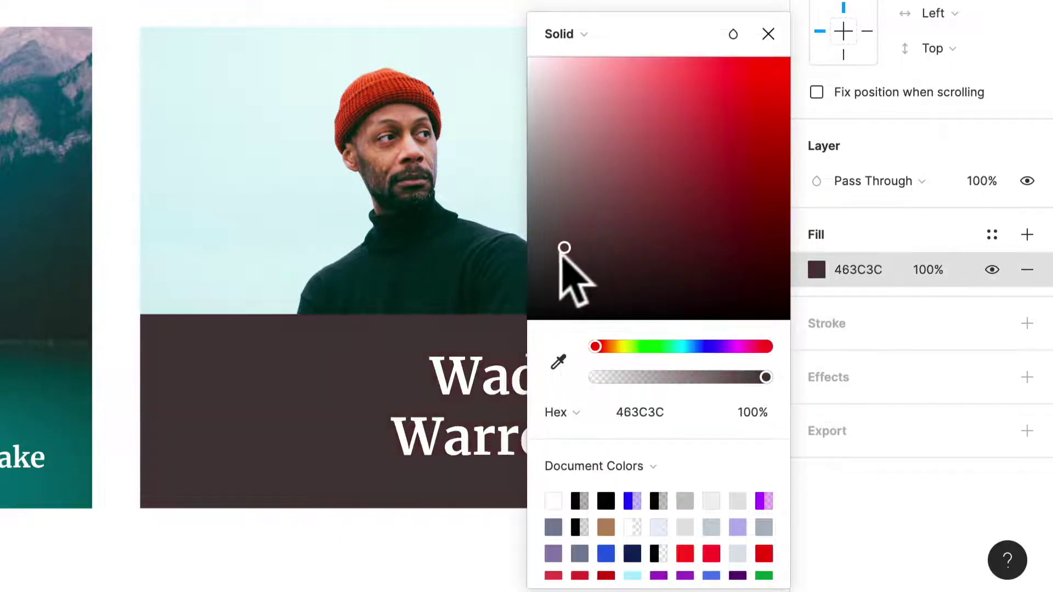
left_click_drag(560, 254, 527, 291)
scroll(427, 306, "right", 3)
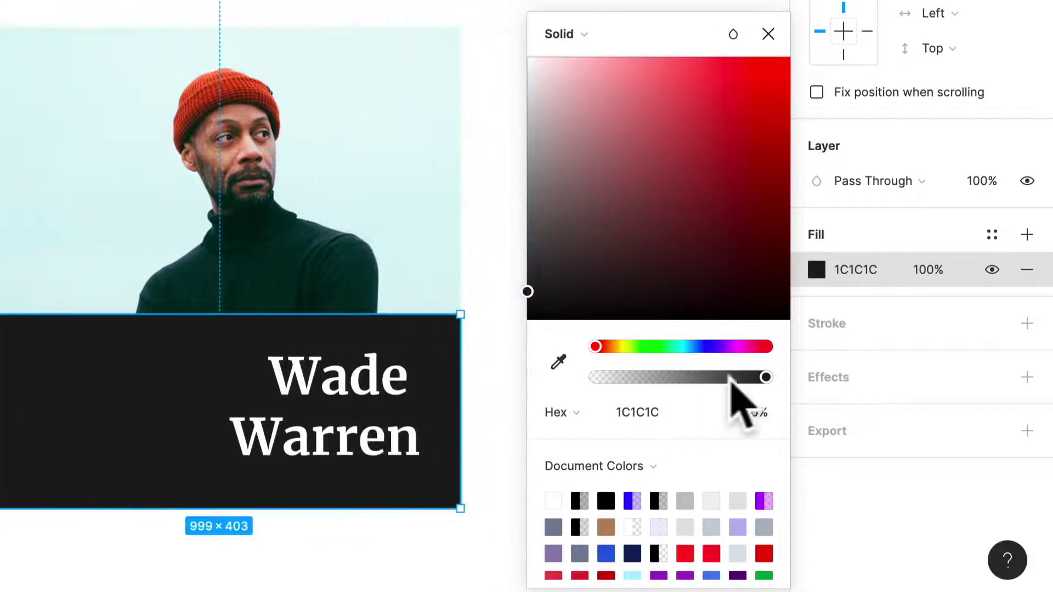
left_click_drag(766, 378, 641, 381)
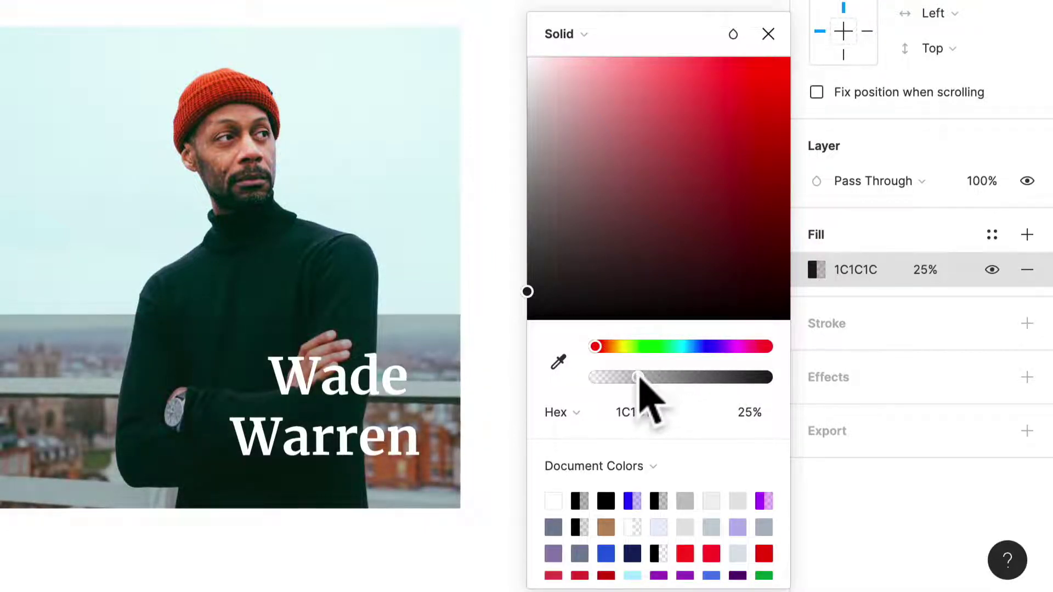
left_click(496, 321)
scroll(522, 322, "down", 3)
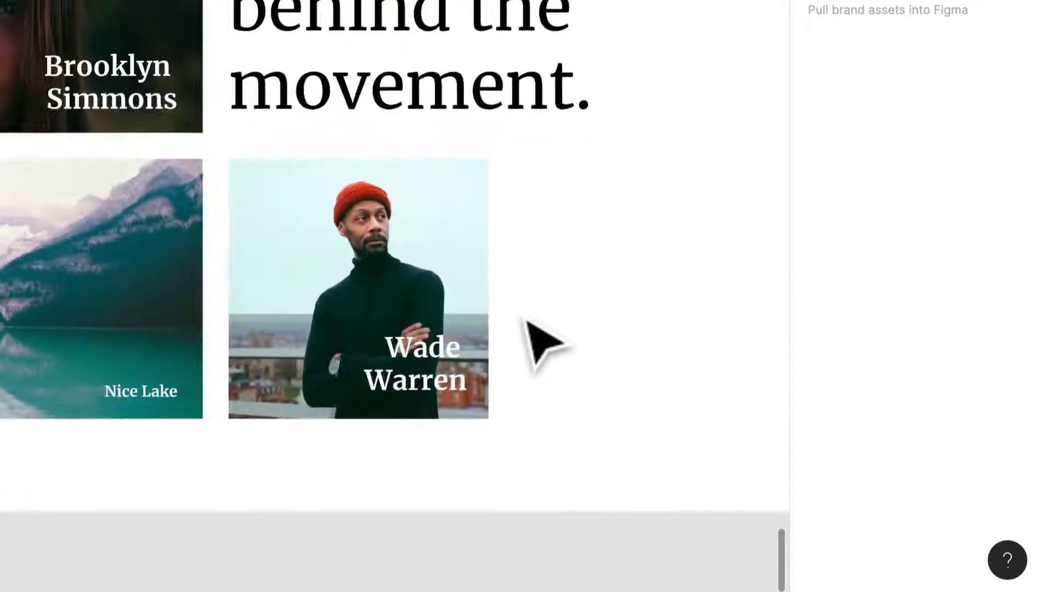
scroll(565, 323, "left", 3)
left_click(518, 362)
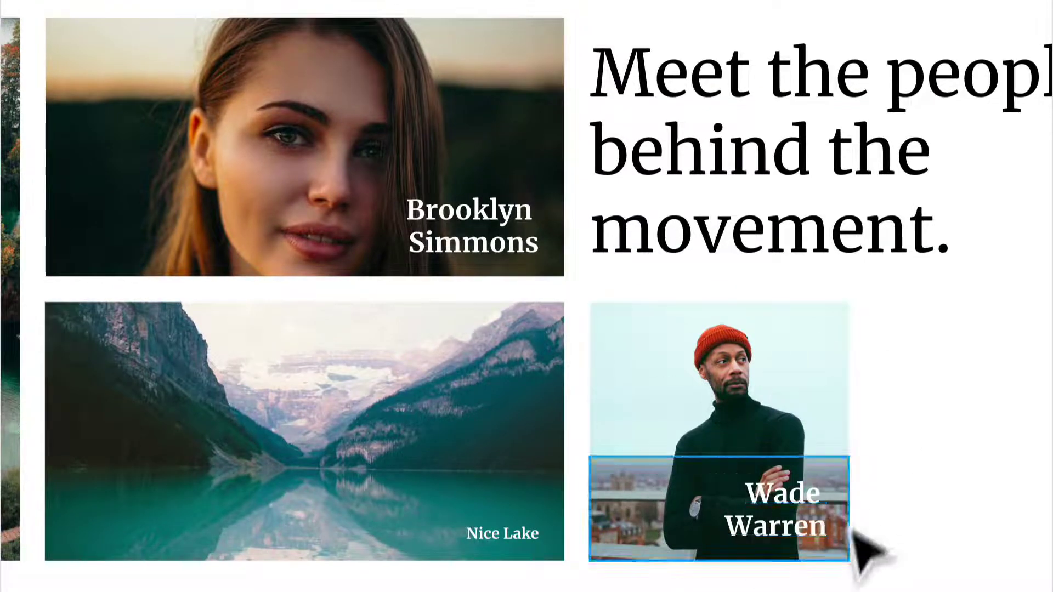
- Alt-drag a copy of the translucent bar onto the Nice Lake photo's lower right
scroll(767, 504, "left", 3)
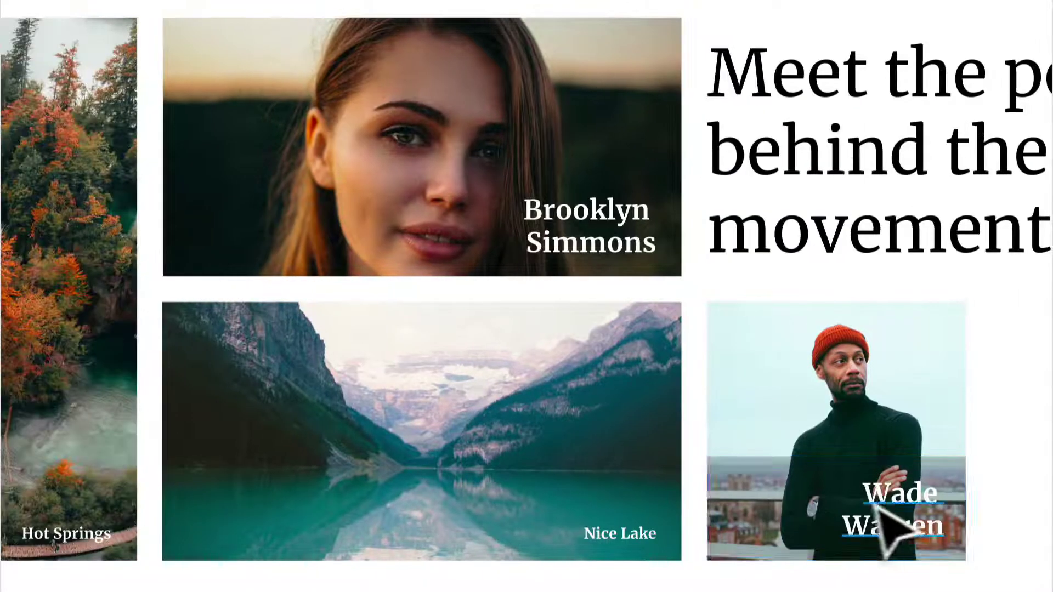
left_click(747, 513)
key("alt")
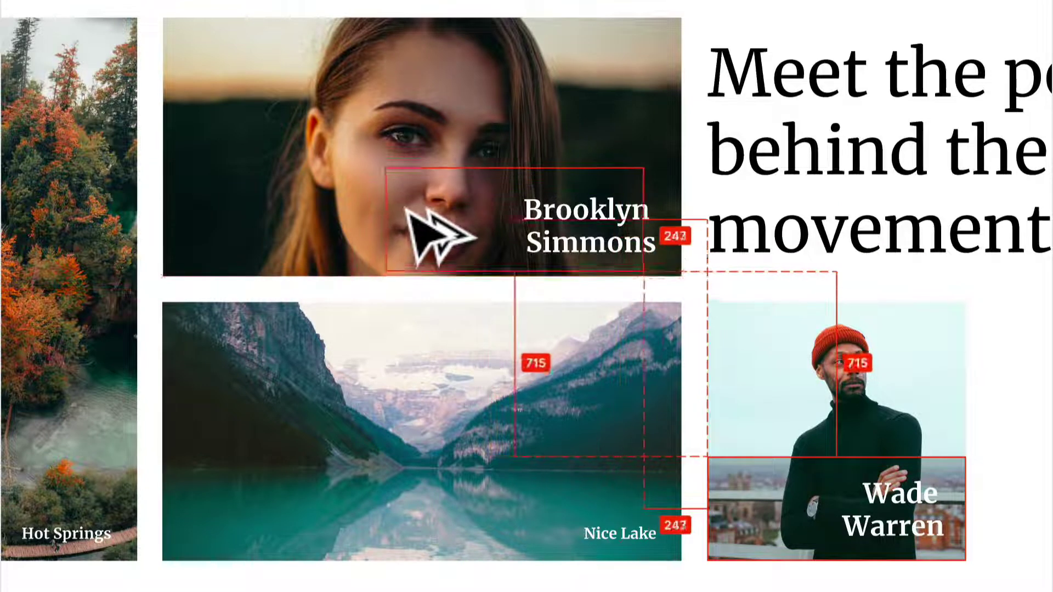
left_click_drag(447, 215, 444, 496)
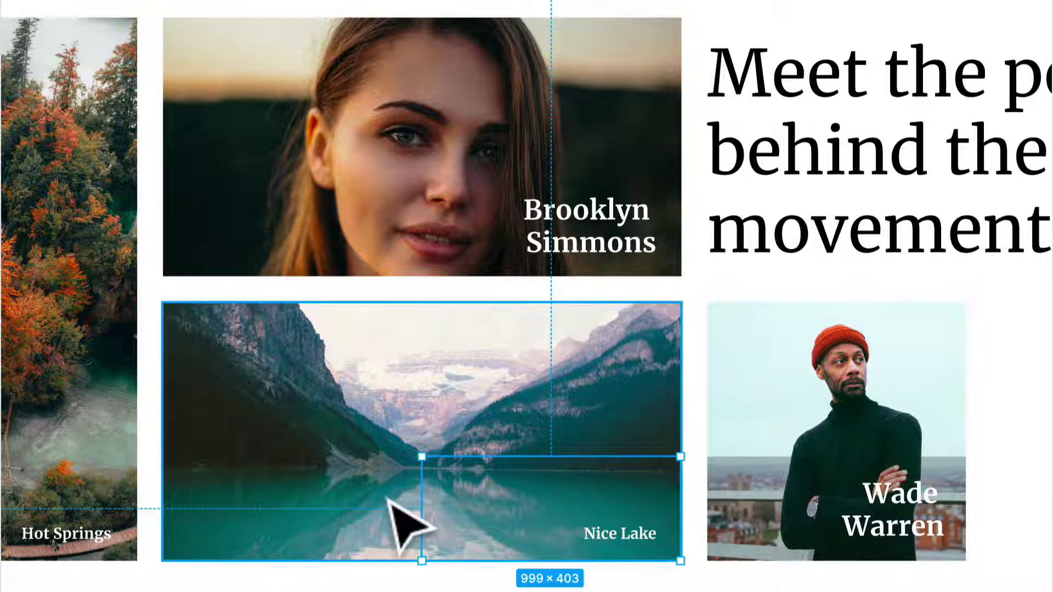
- Widen the copied bar across the lake photo and send both behind the caption
left_click_drag(420, 496, 165, 499)
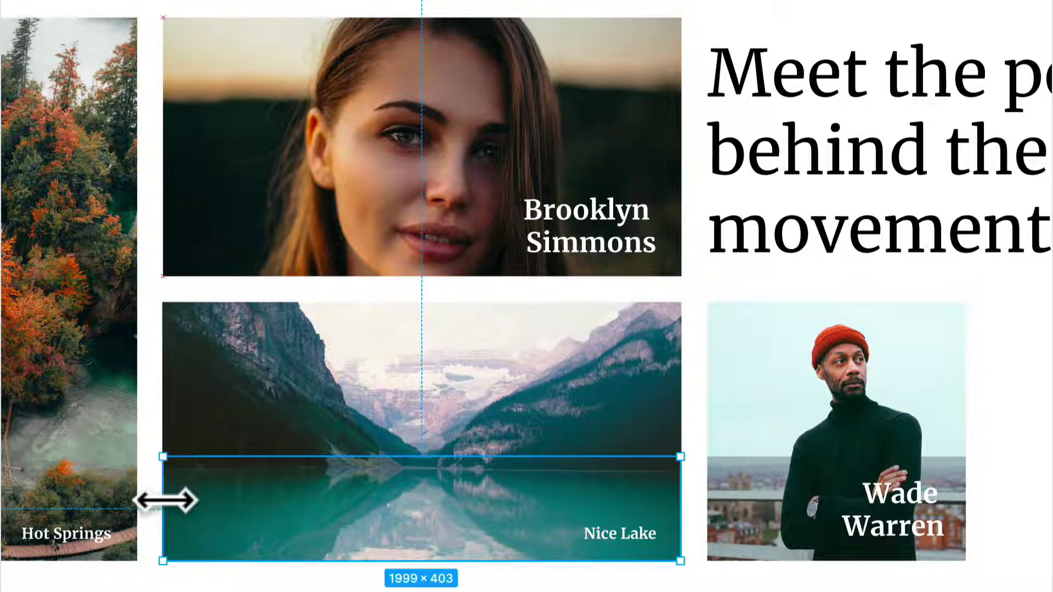
right_click(247, 503)
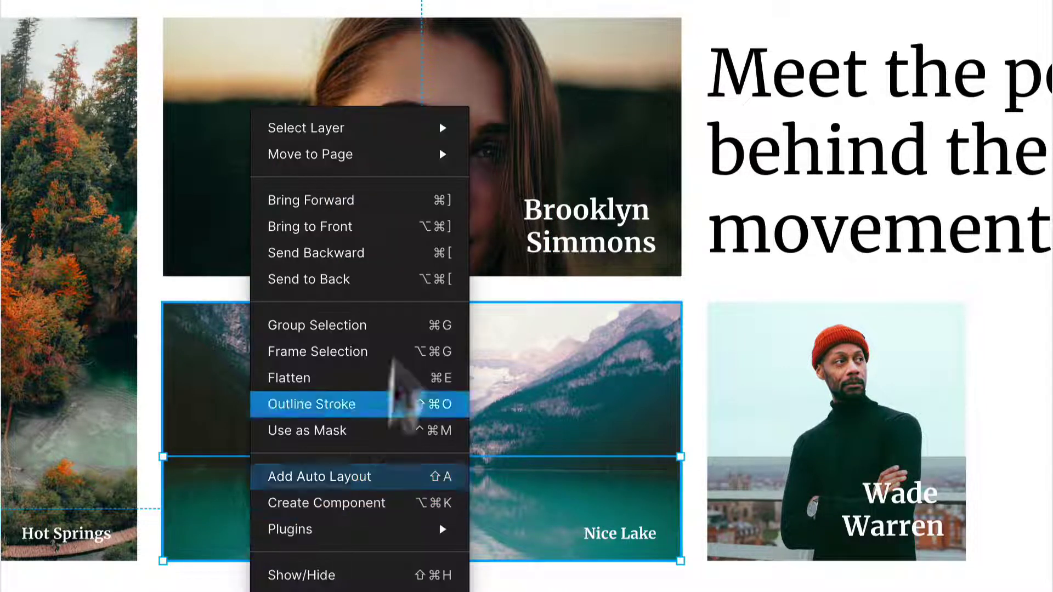
left_click(379, 227)
left_click(400, 380, "shift")
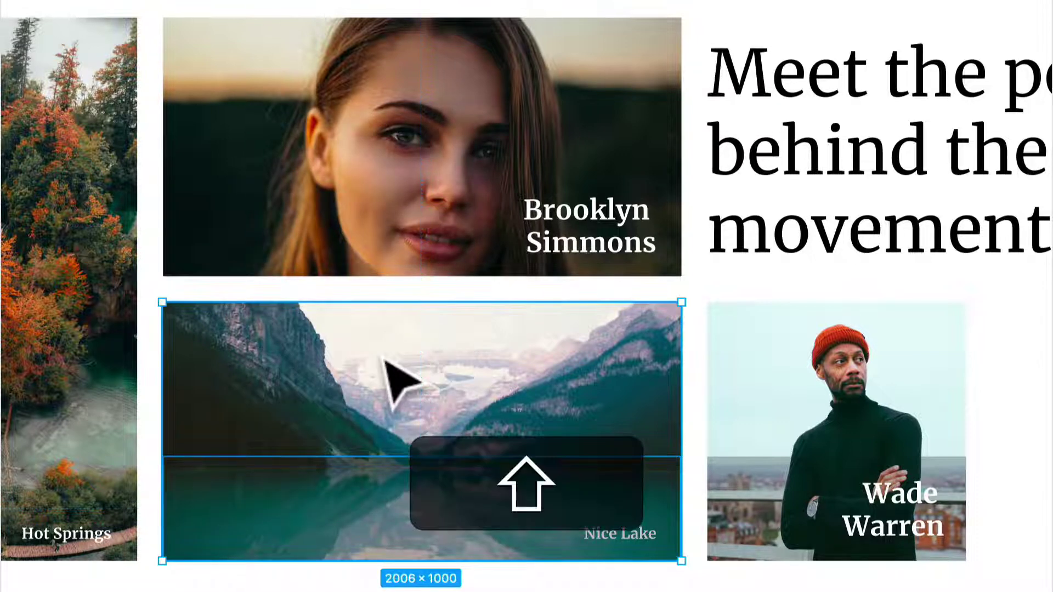
right_click(386, 357)
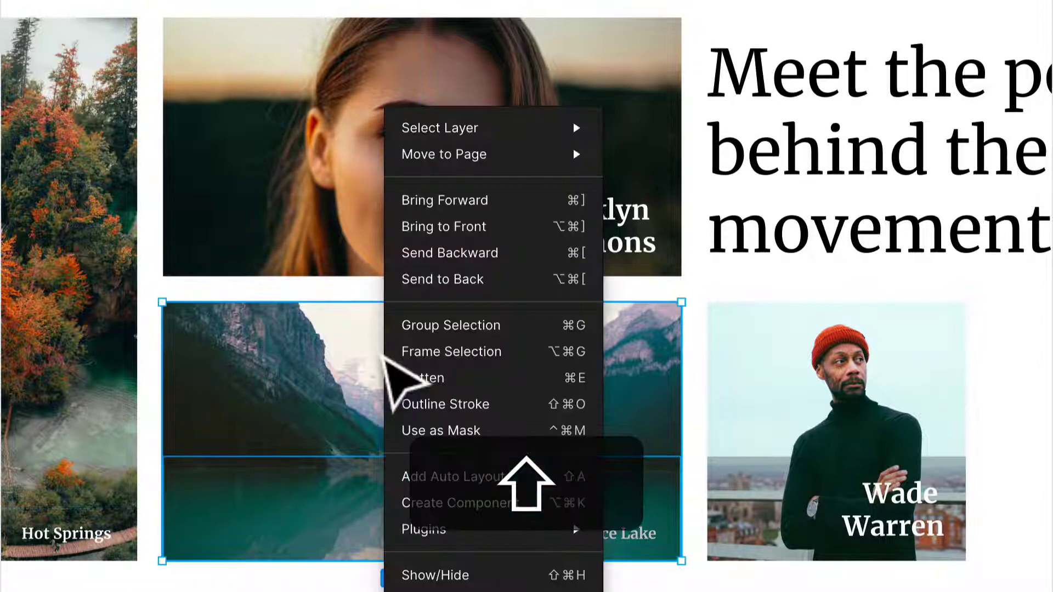
left_click(459, 278)
- Drag the lake caption bar's top edge down to make it shorter
left_click(626, 584)
left_click(517, 488)
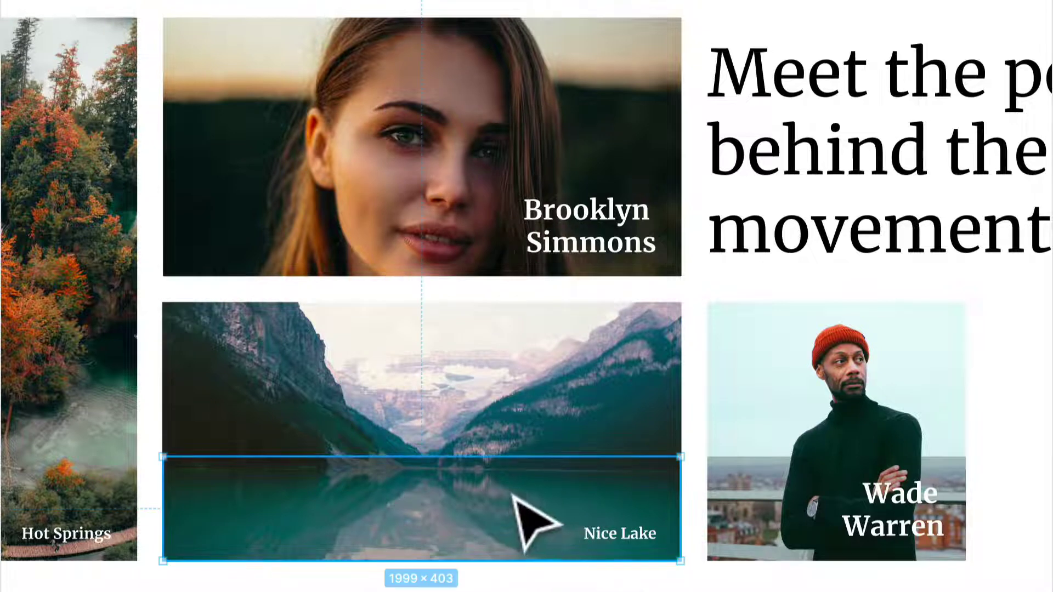
left_click_drag(521, 460, 514, 501)
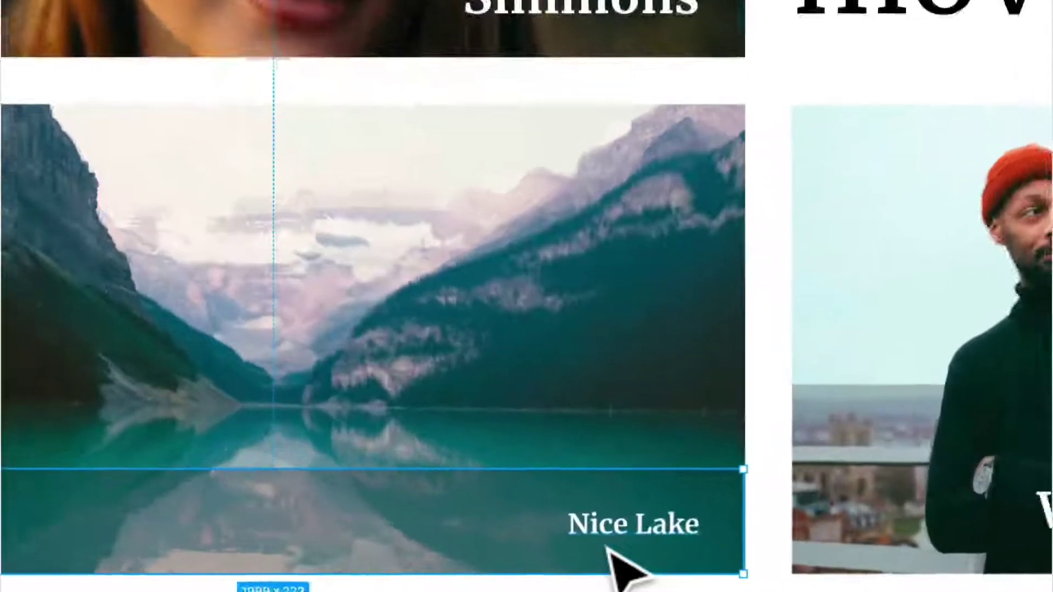
key("Escape")
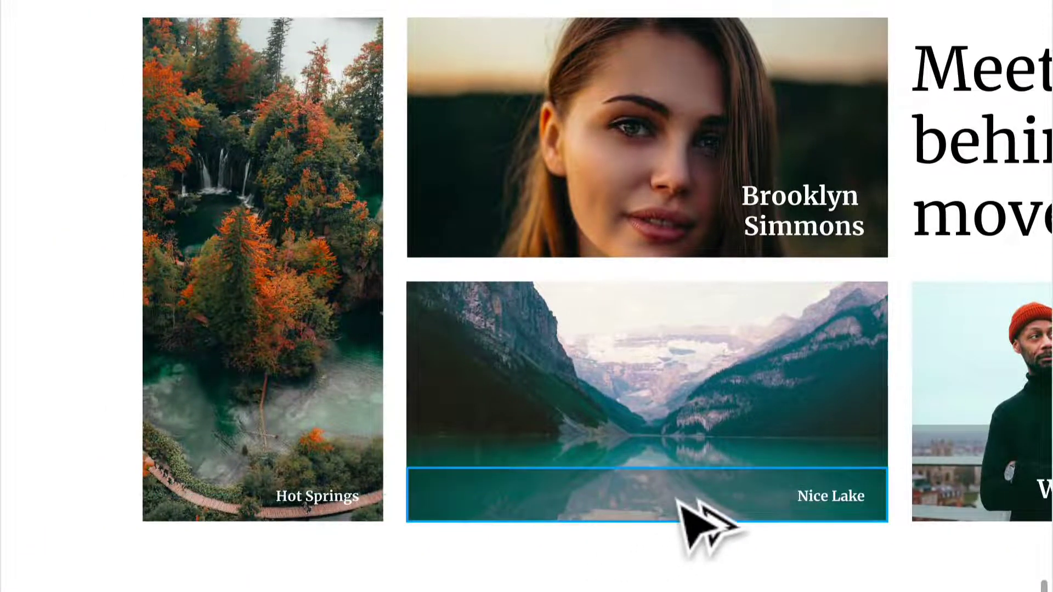
- Fit the Hot Springs bar to 1002×223, then Alt-drag the Wade Warren bar onto Brooklyn
left_click(666, 507)
left_click(329, 395)
key("ctrl+z")
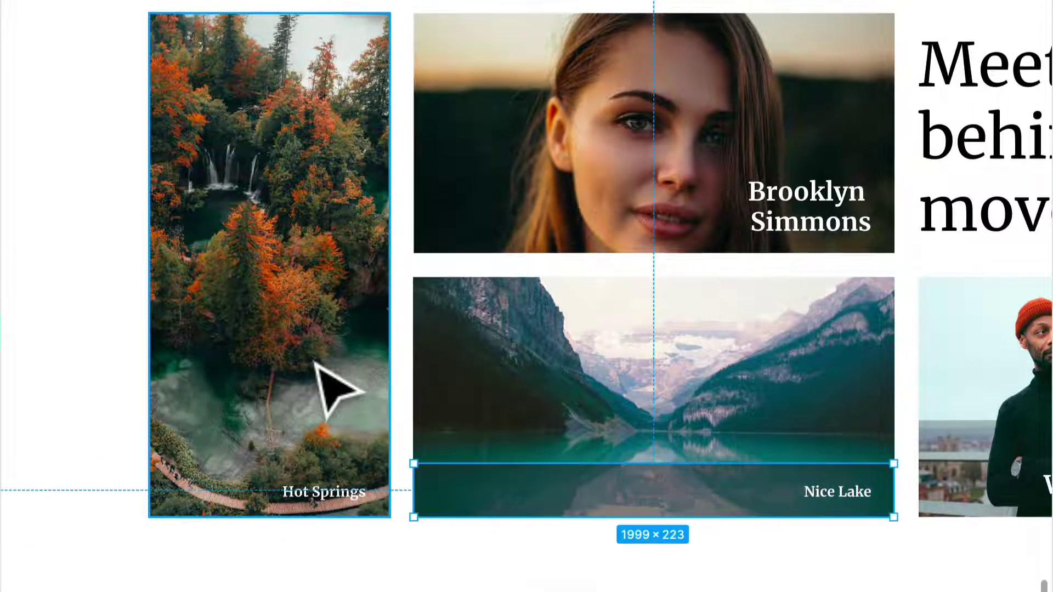
left_click_drag(413, 497, 298, 499)
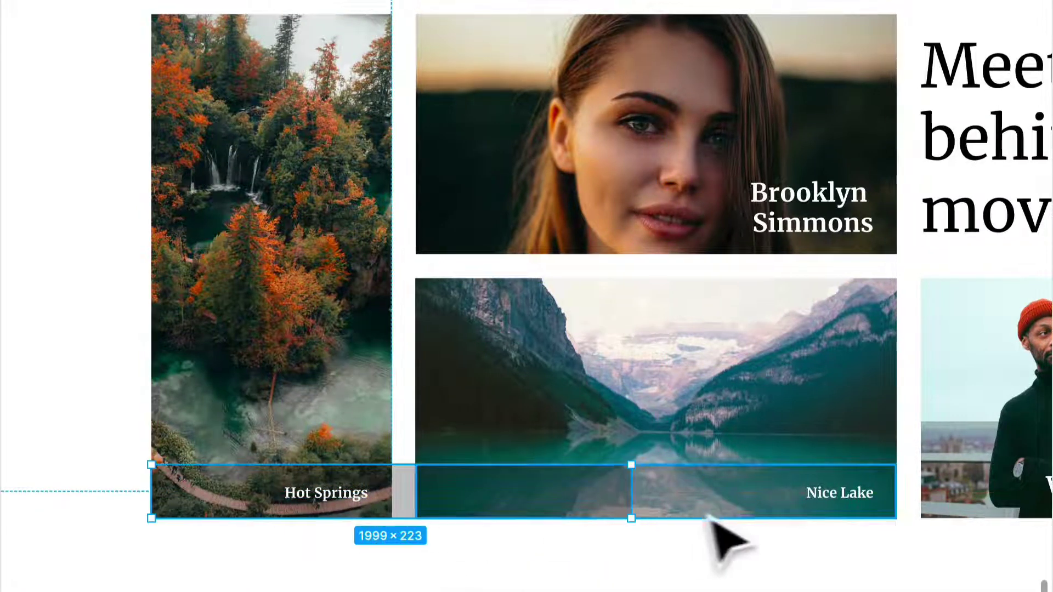
left_click_drag(629, 498, 391, 496)
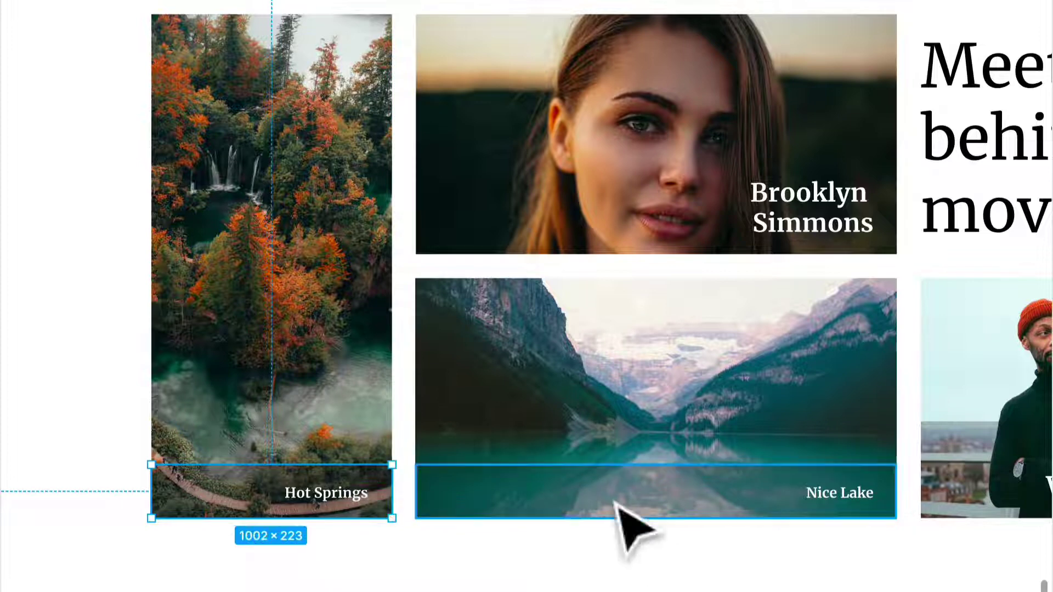
scroll(768, 526, "right", 3)
left_click_drag(900, 500, 541, 246)
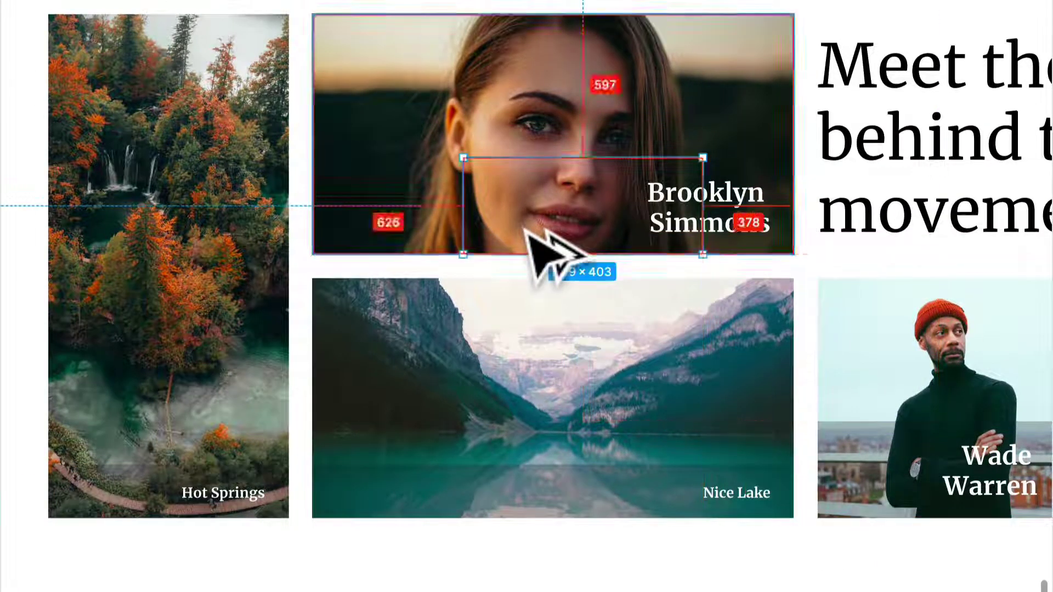
- Send the Brooklyn photo behind its bar and stretch the bar to 1999×403
key("Escape")
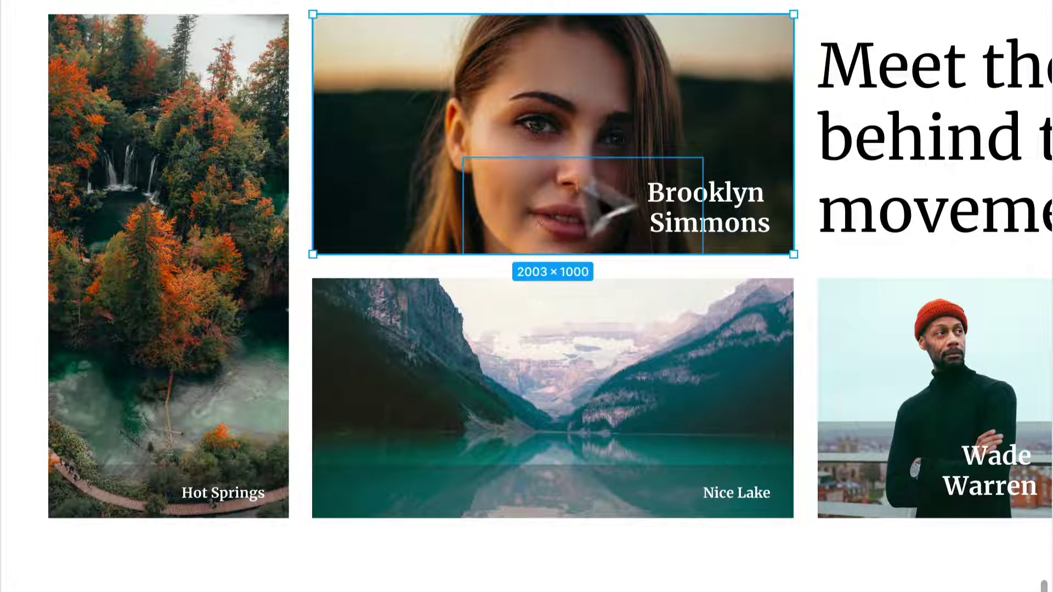
right_click(626, 153)
left_click(658, 195)
left_click(575, 235)
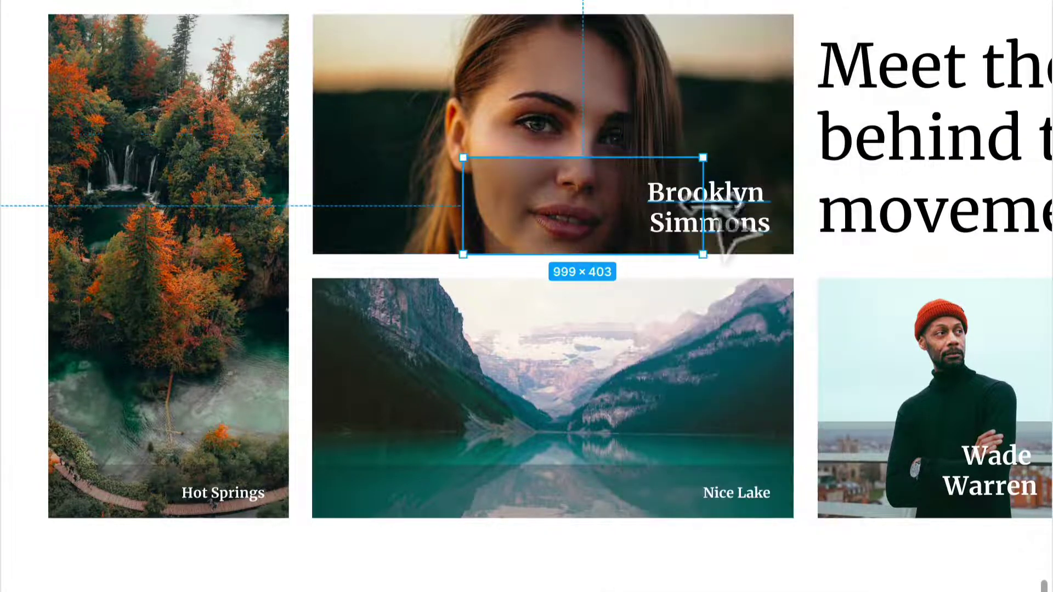
left_click_drag(705, 216, 793, 202)
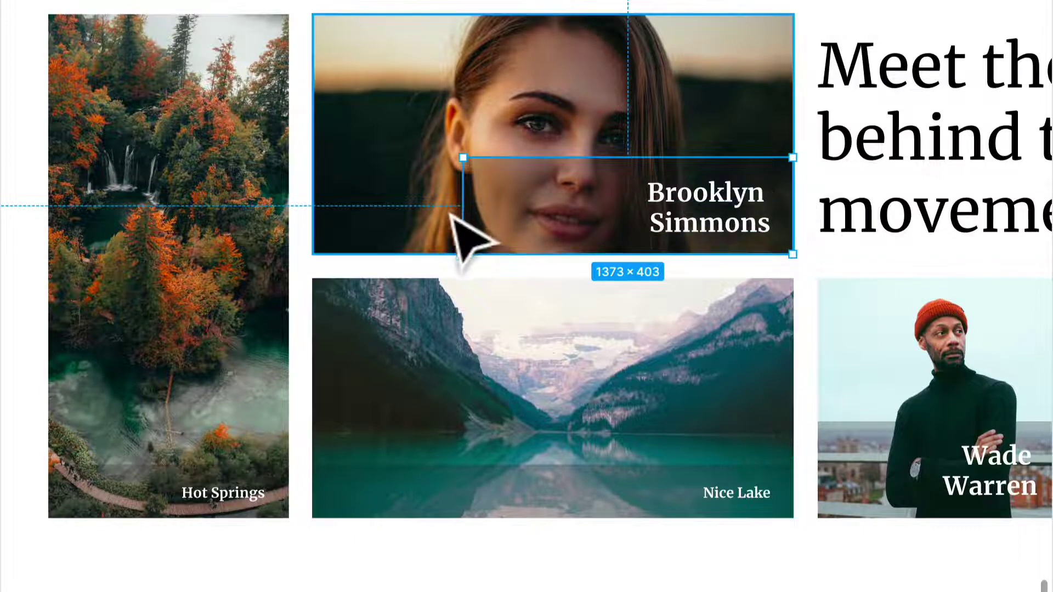
left_click_drag(462, 208, 317, 212)
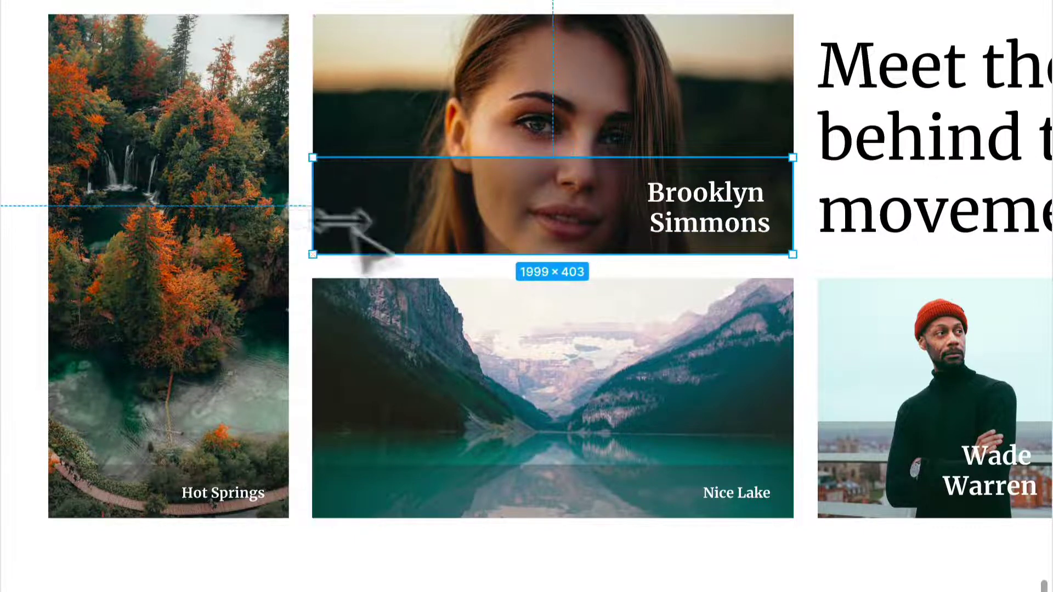
scroll(406, 247, "right", 3)
left_click(670, 4)
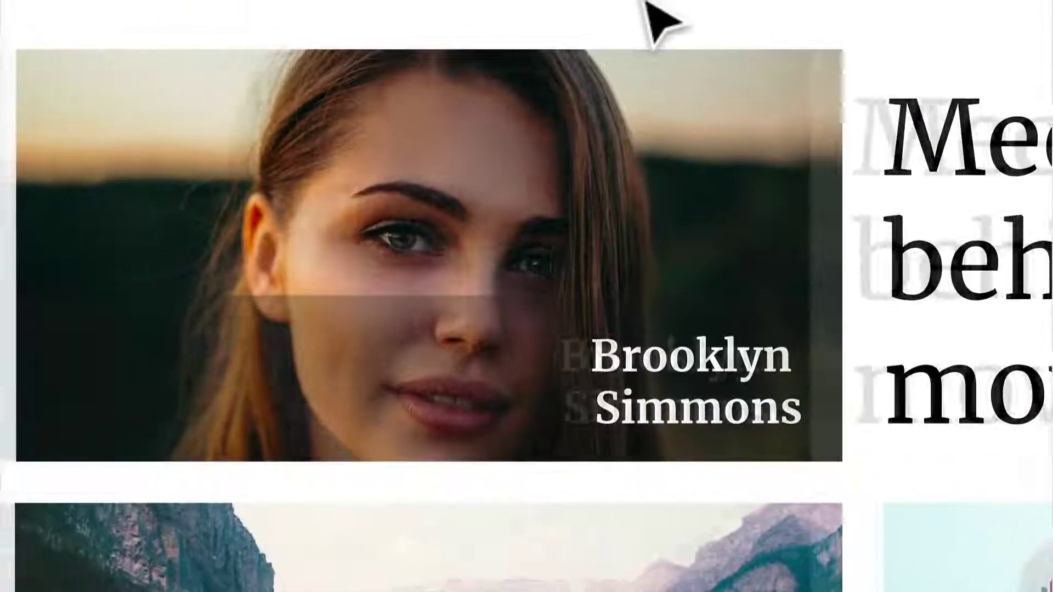
left_click(409, 171)
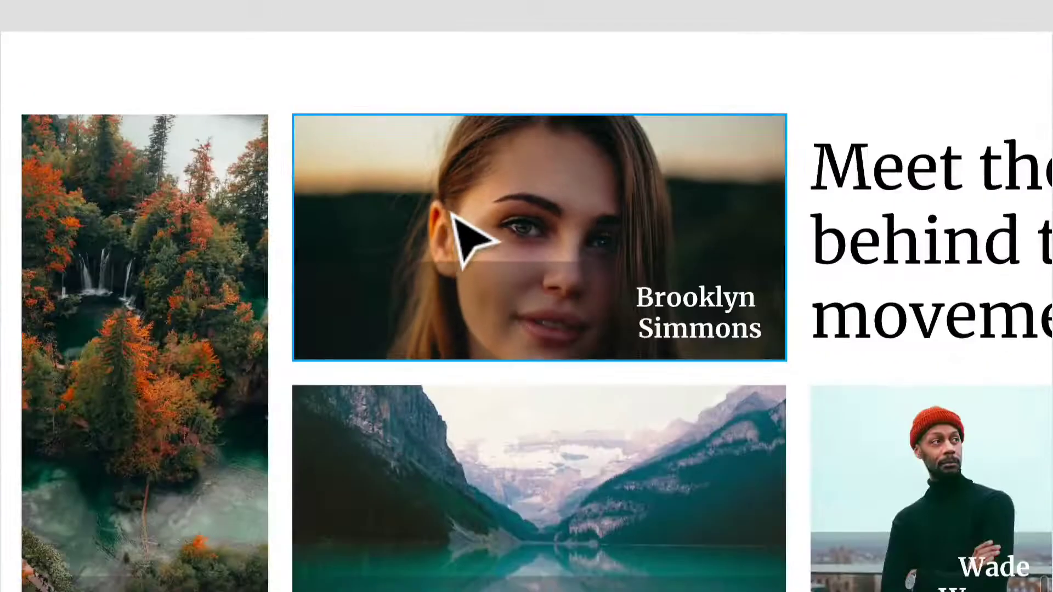
scroll(450, 217, "down", 5)
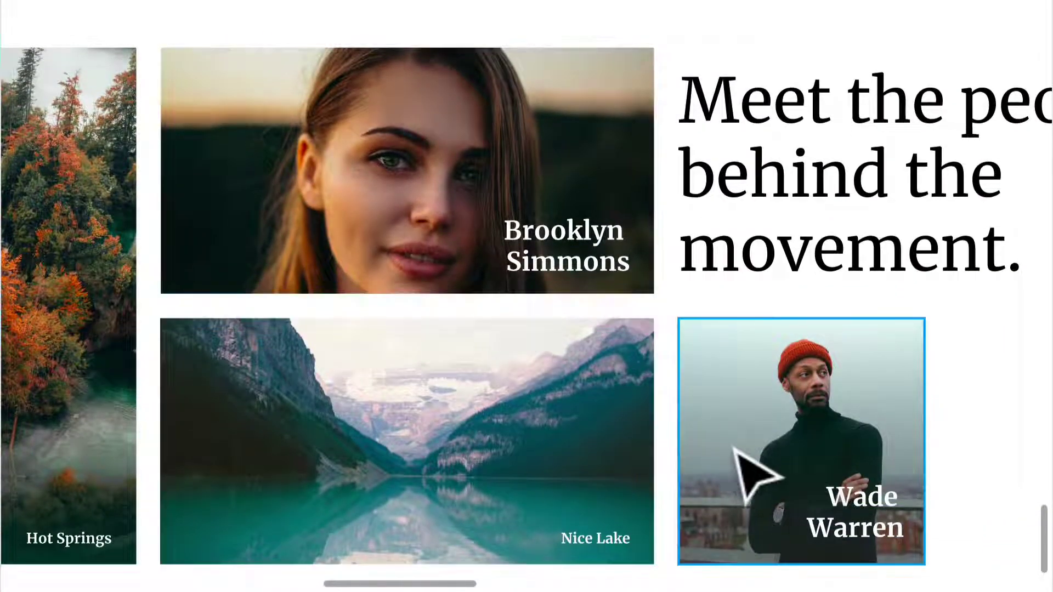
scroll(737, 449, "left", 3)
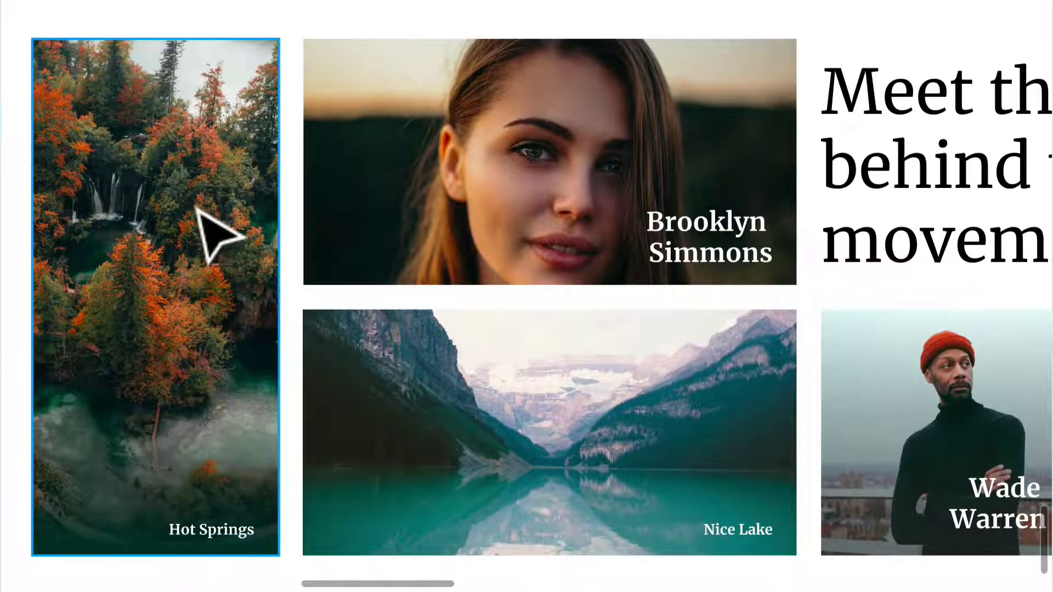
scroll(502, 496, "right", 5)
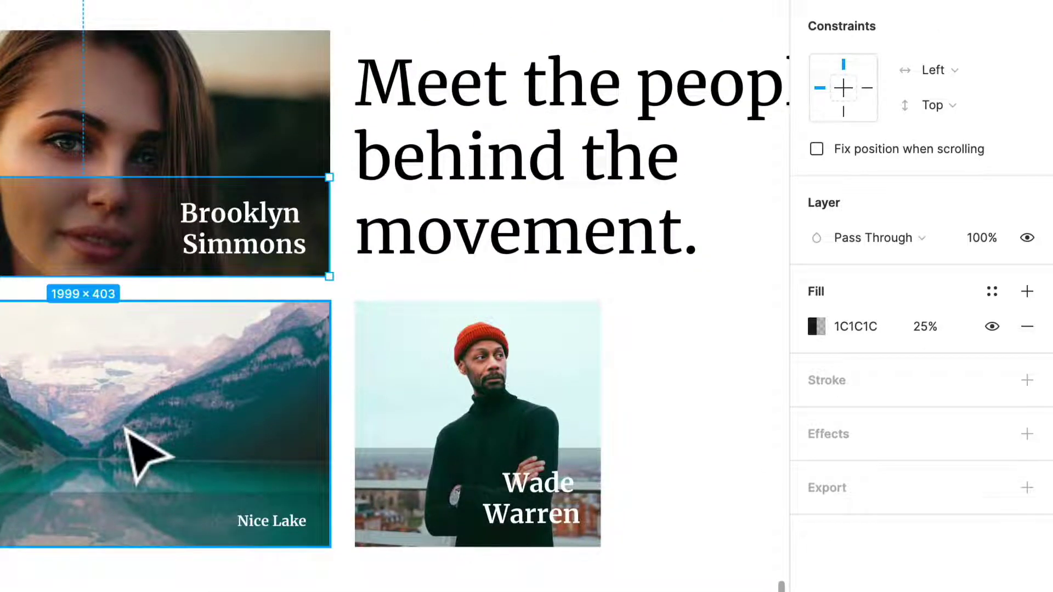
- Eyedropper the lake water for the Nice Lake bar: teal 224D58 at 34% opacity
left_click(94, 540)
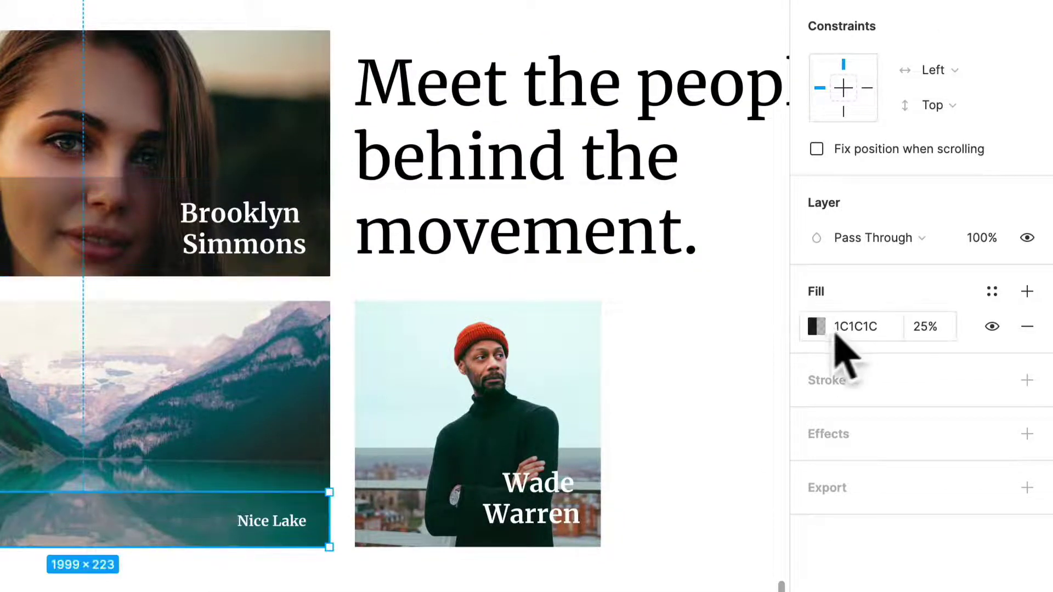
left_click(825, 331)
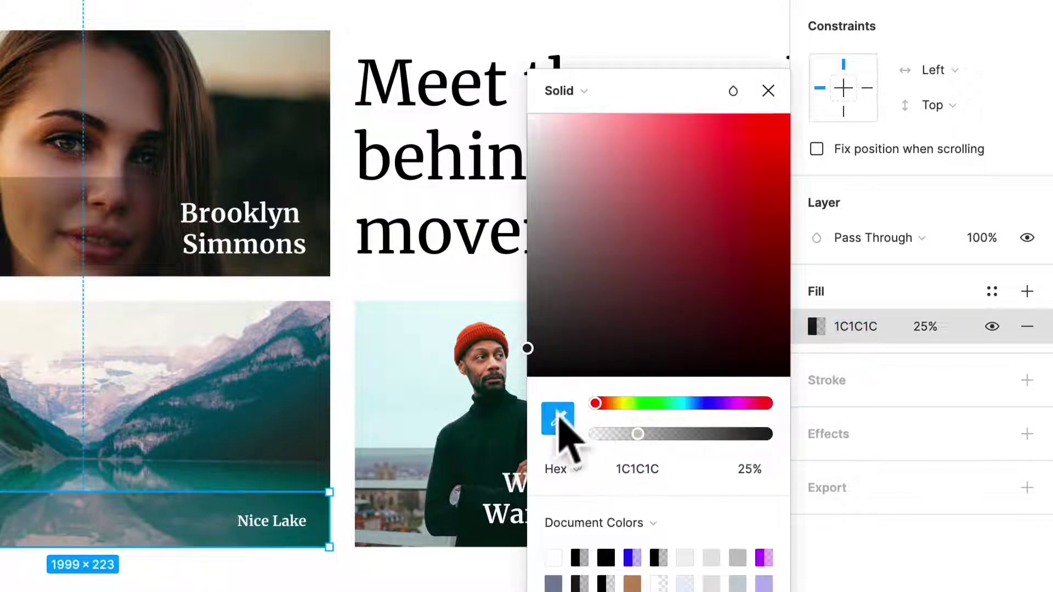
left_click(261, 412)
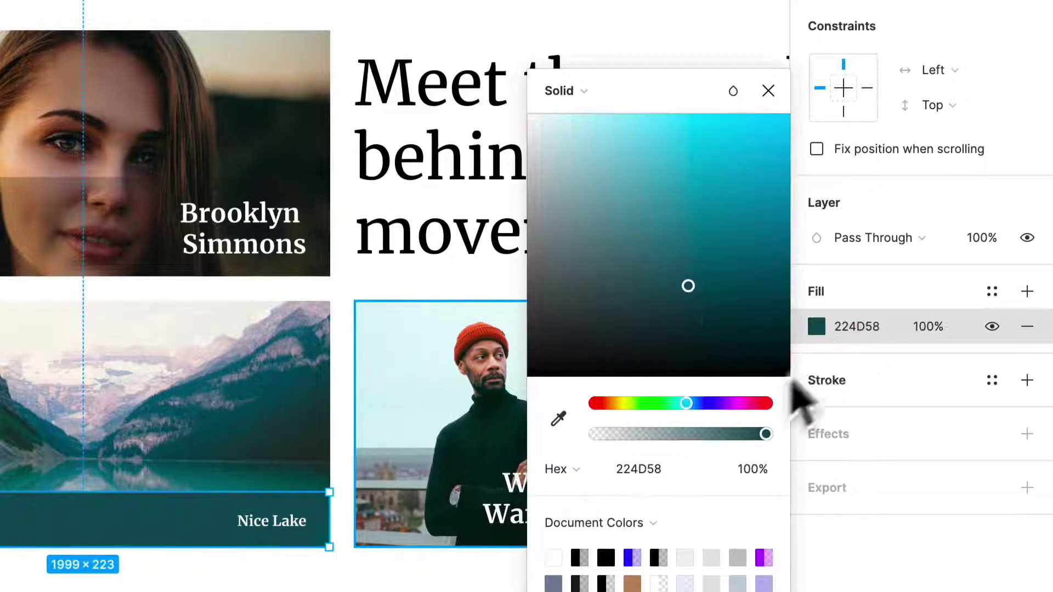
left_click_drag(766, 434, 649, 434)
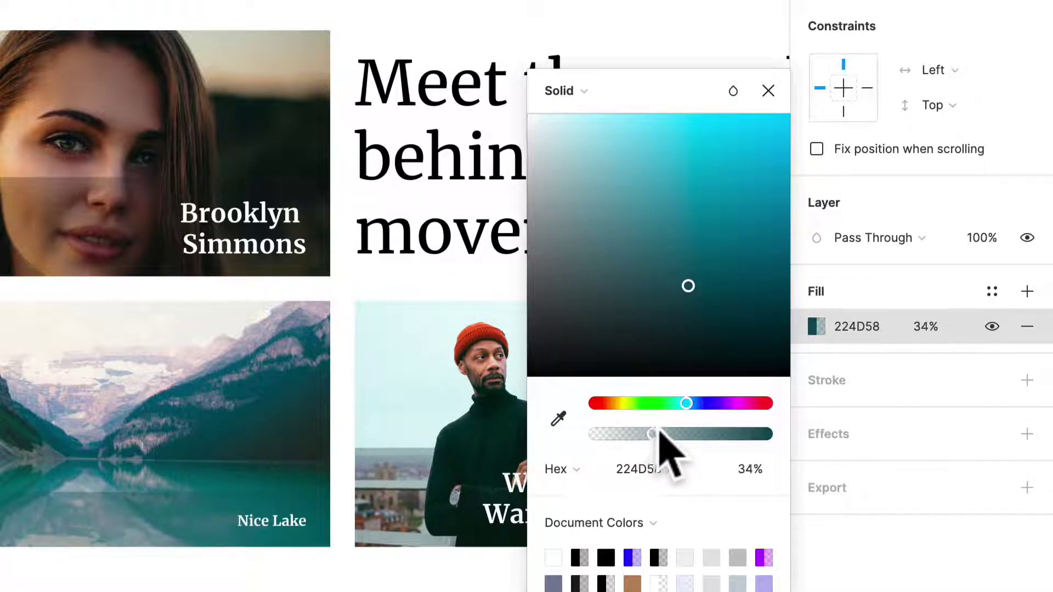
left_click(366, 585)
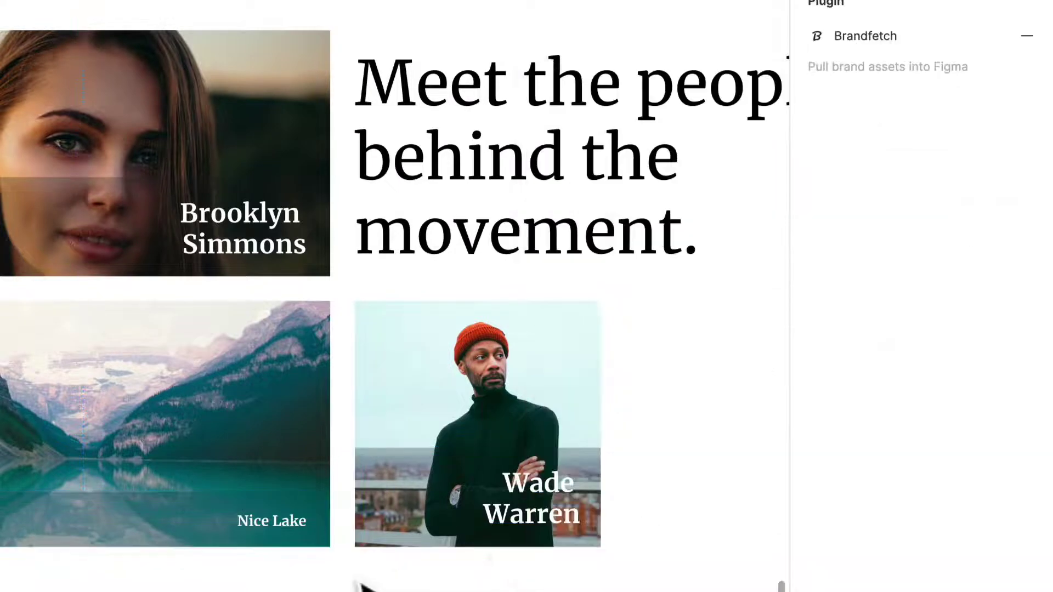
- Eyedropper a dark teal for the Wade Warren bar: 1E4A55 at 36% opacity
left_click(420, 507)
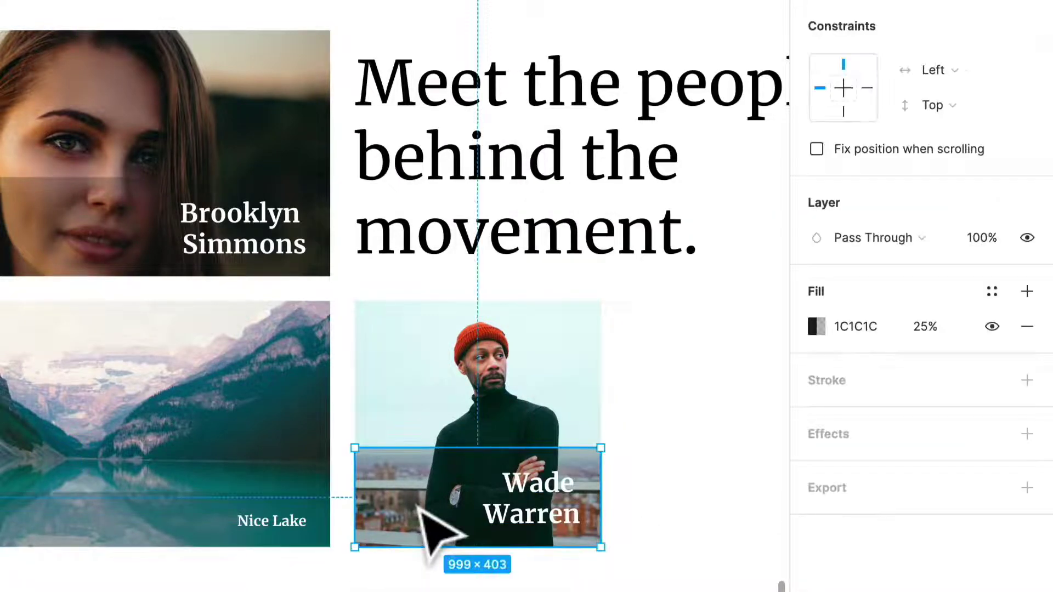
left_click(816, 326)
left_click(558, 418)
left_click(293, 392)
scroll(400, 422, "right", 5)
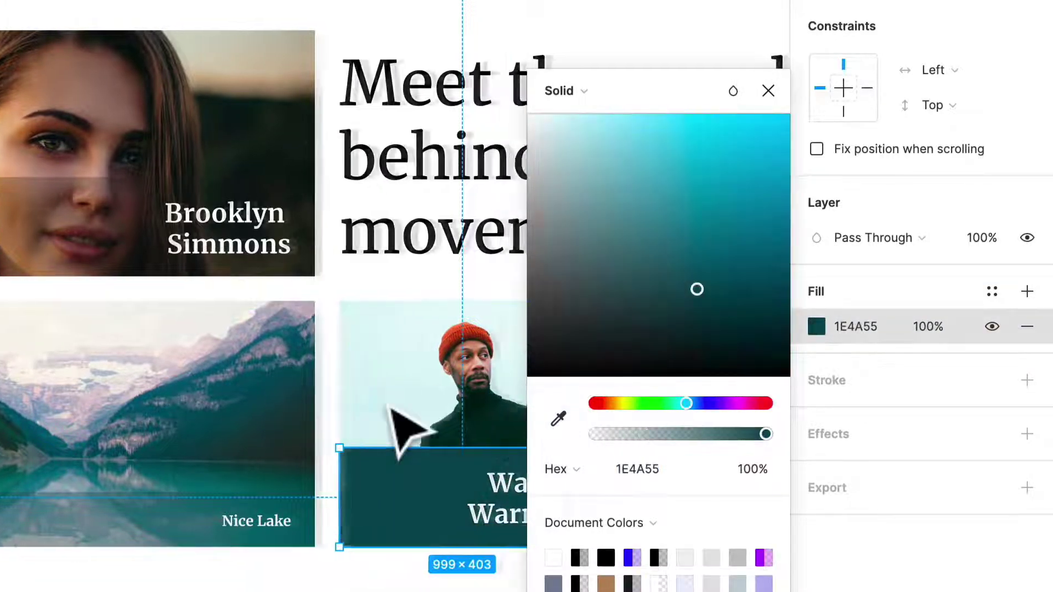
left_click_drag(766, 434, 660, 434)
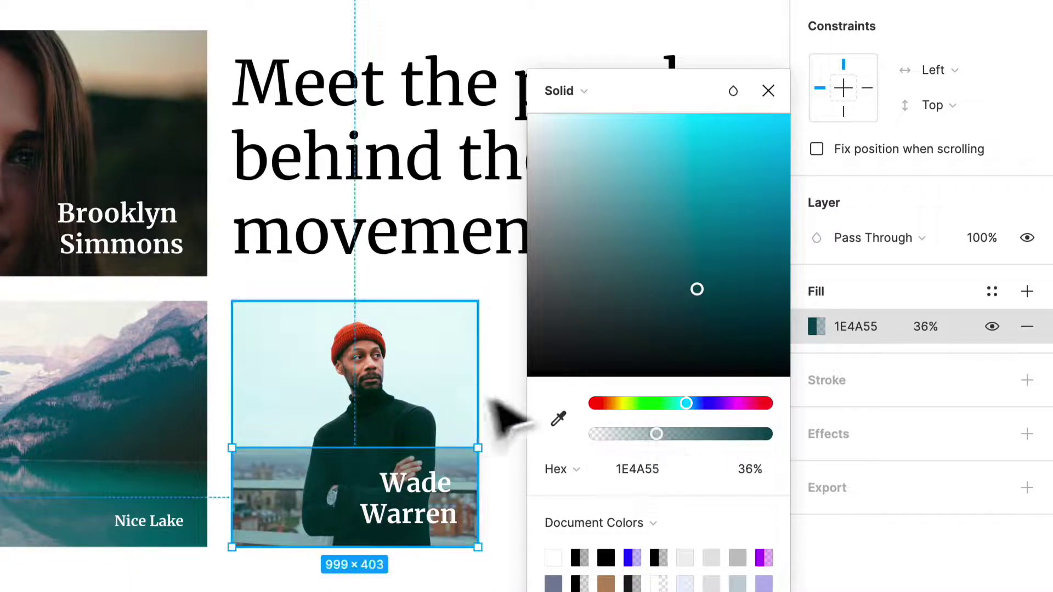
left_click(505, 393)
scroll(504, 392, "down", 3)
scroll(504, 392, "left", 5)
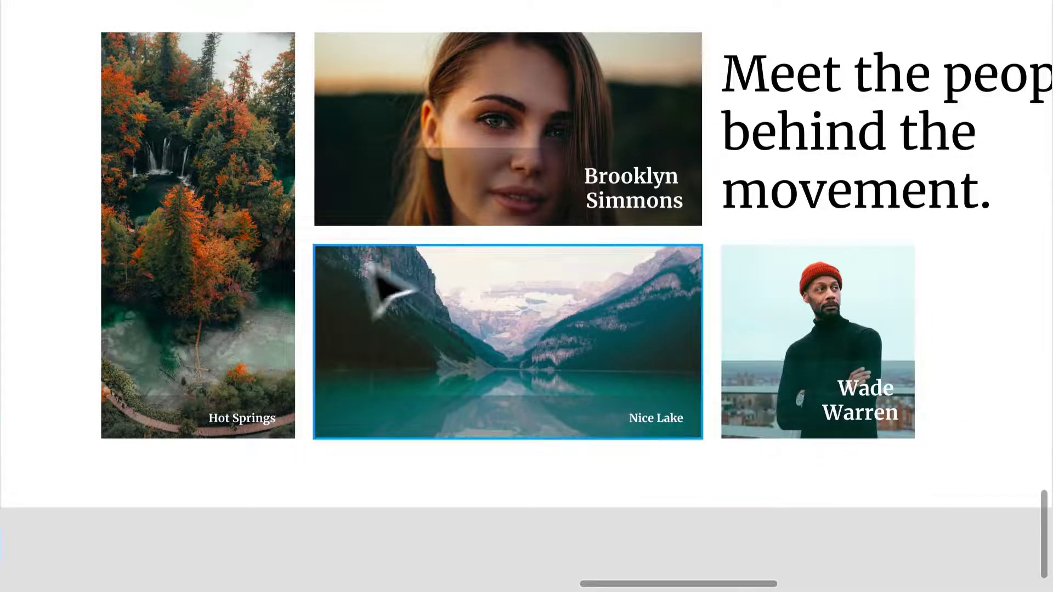
scroll(340, 299, "down", 1)
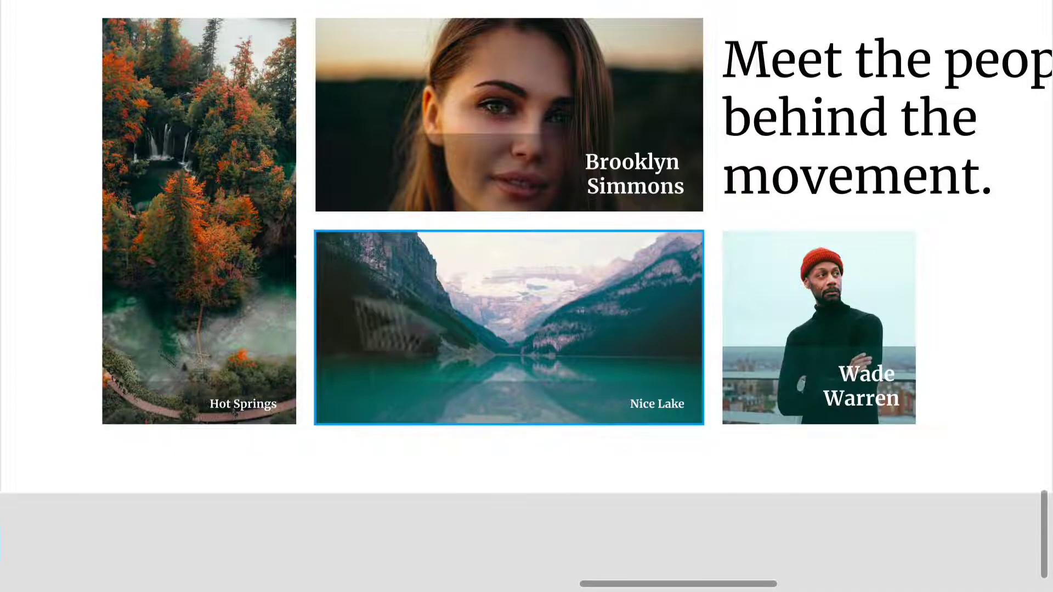
scroll(775, 207, "right", 2)
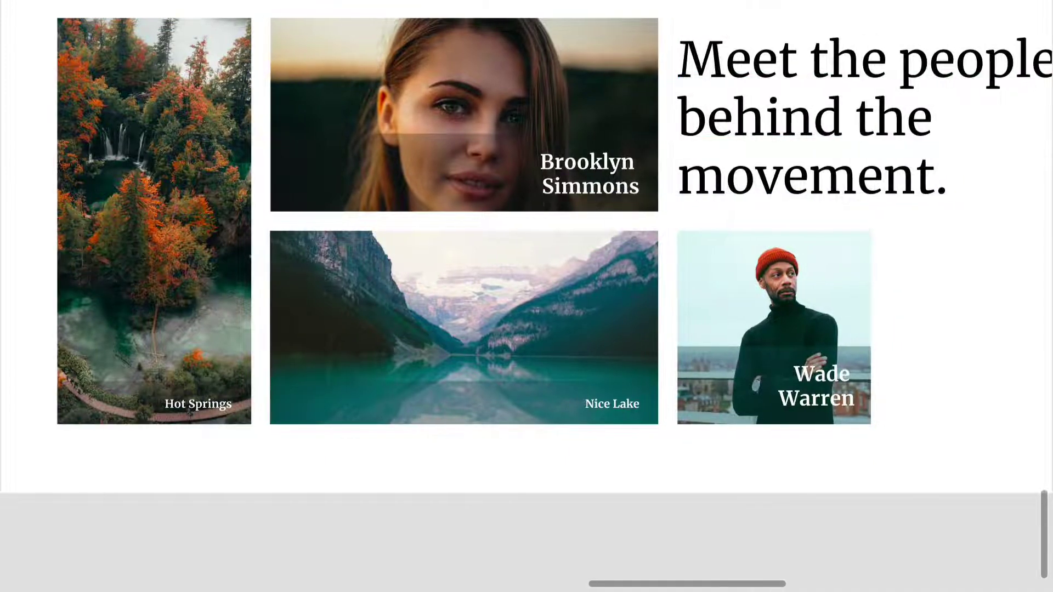
scroll(775, 207, "down", 2)
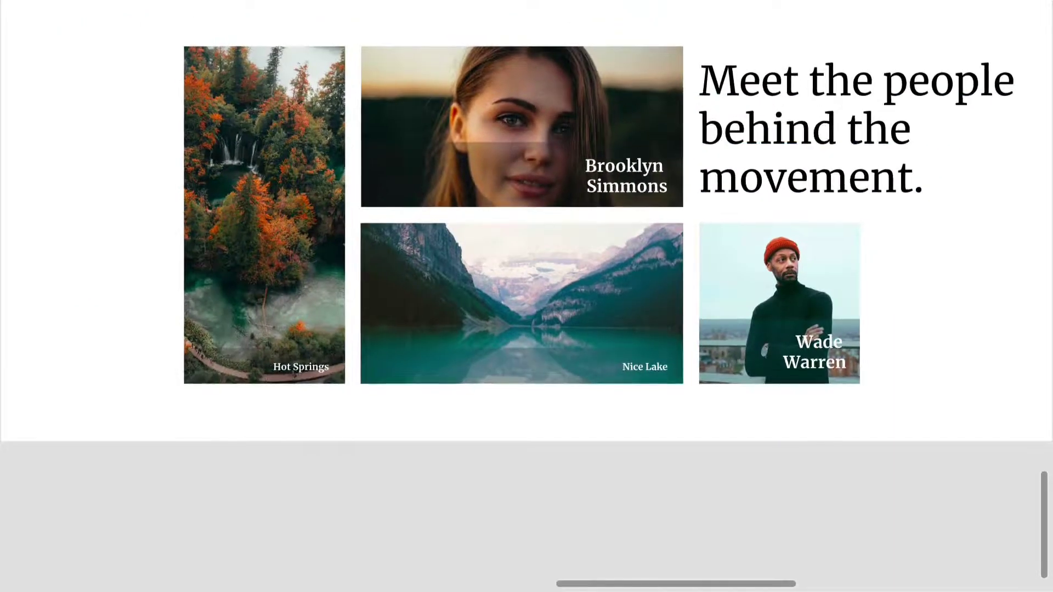